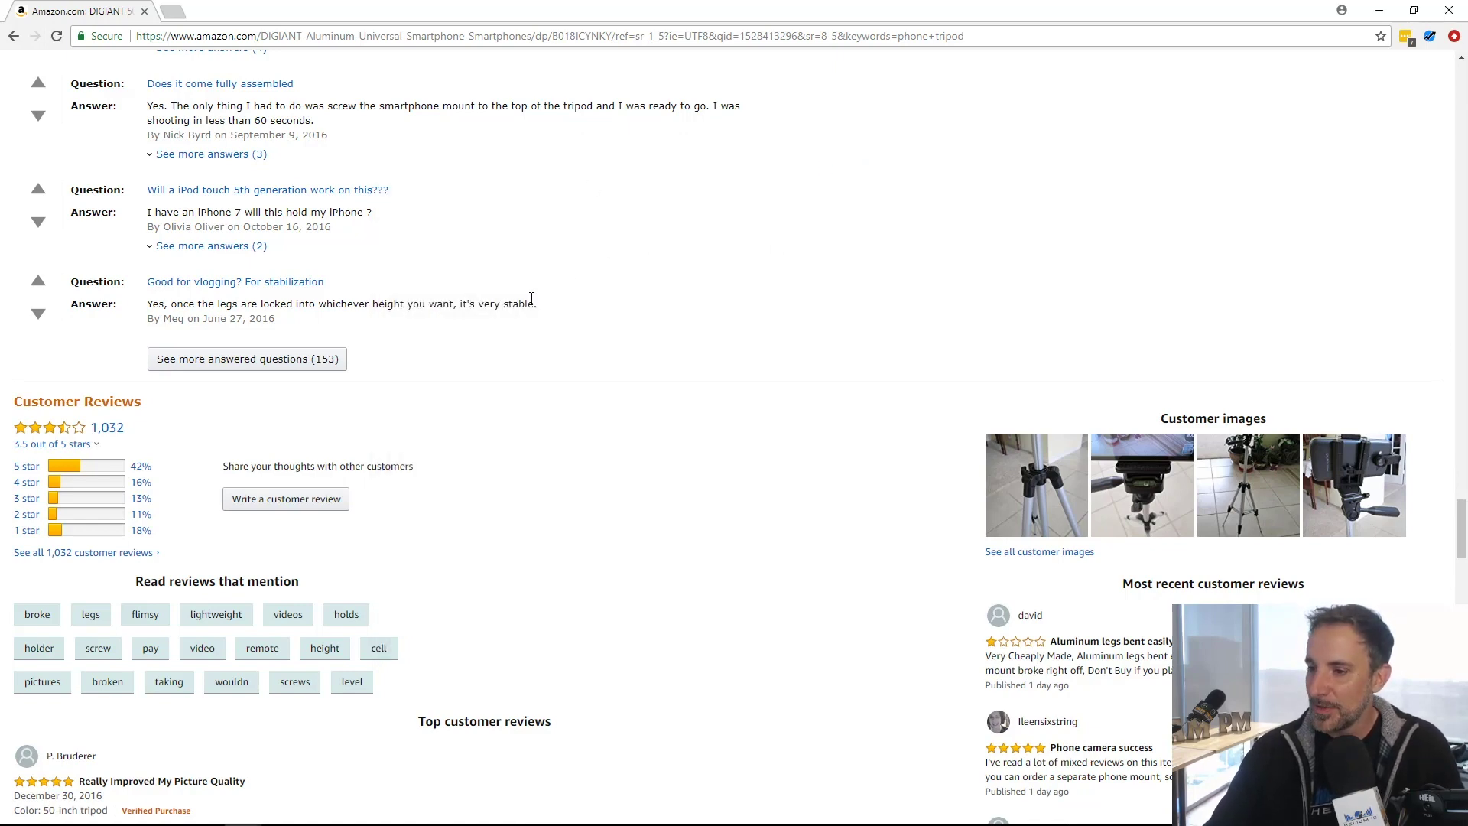
Step: Scroll back up to the top of the DIGIANT 50 Inch tripod listing
scroll(540, 302, "up", 20)
scroll(547, 300, "up", 20)
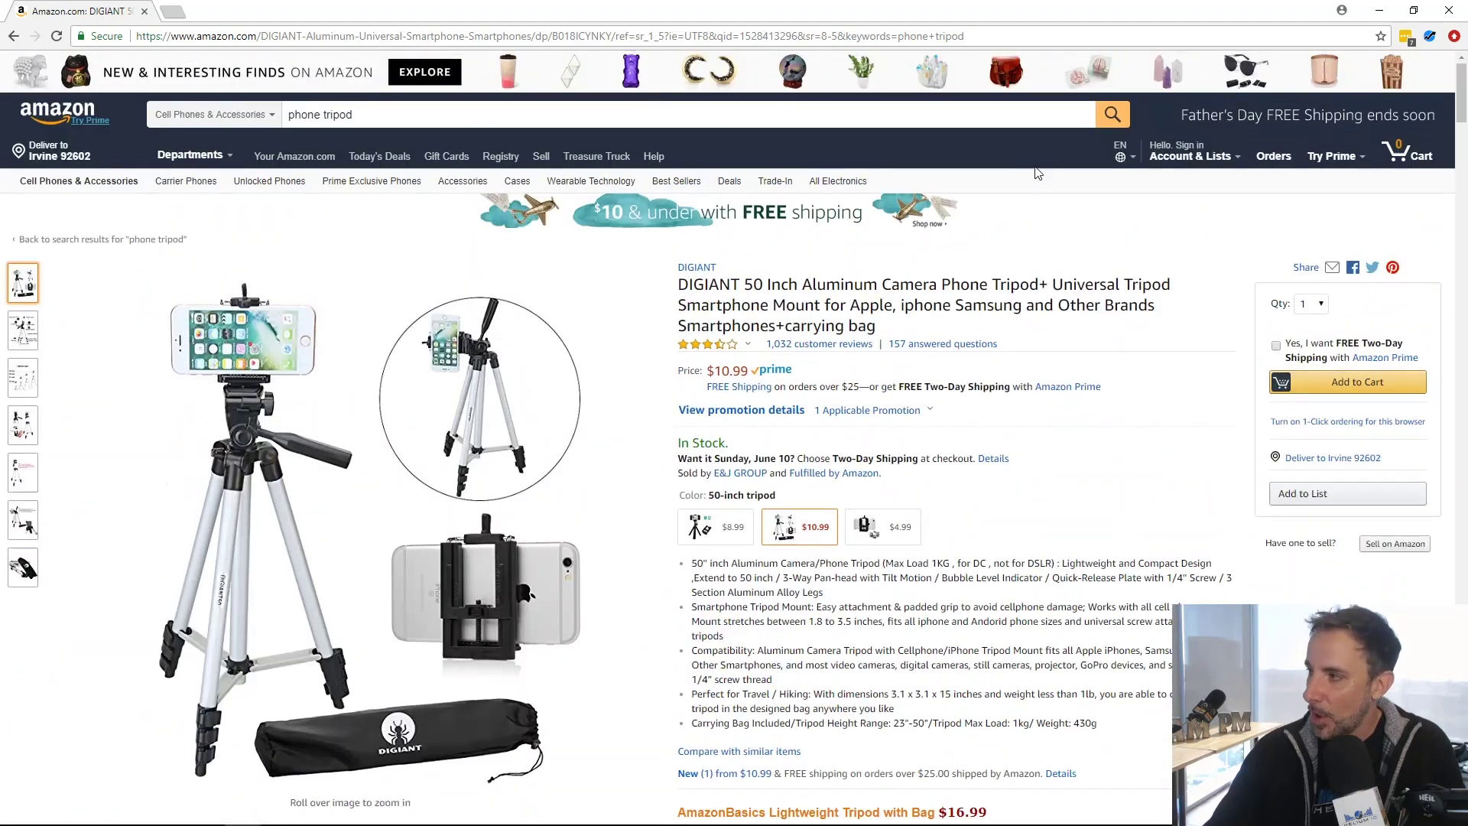
Step: Run Review Downloader on the tripod with the 4- and 5-star filters turned off
left_click(1430, 37)
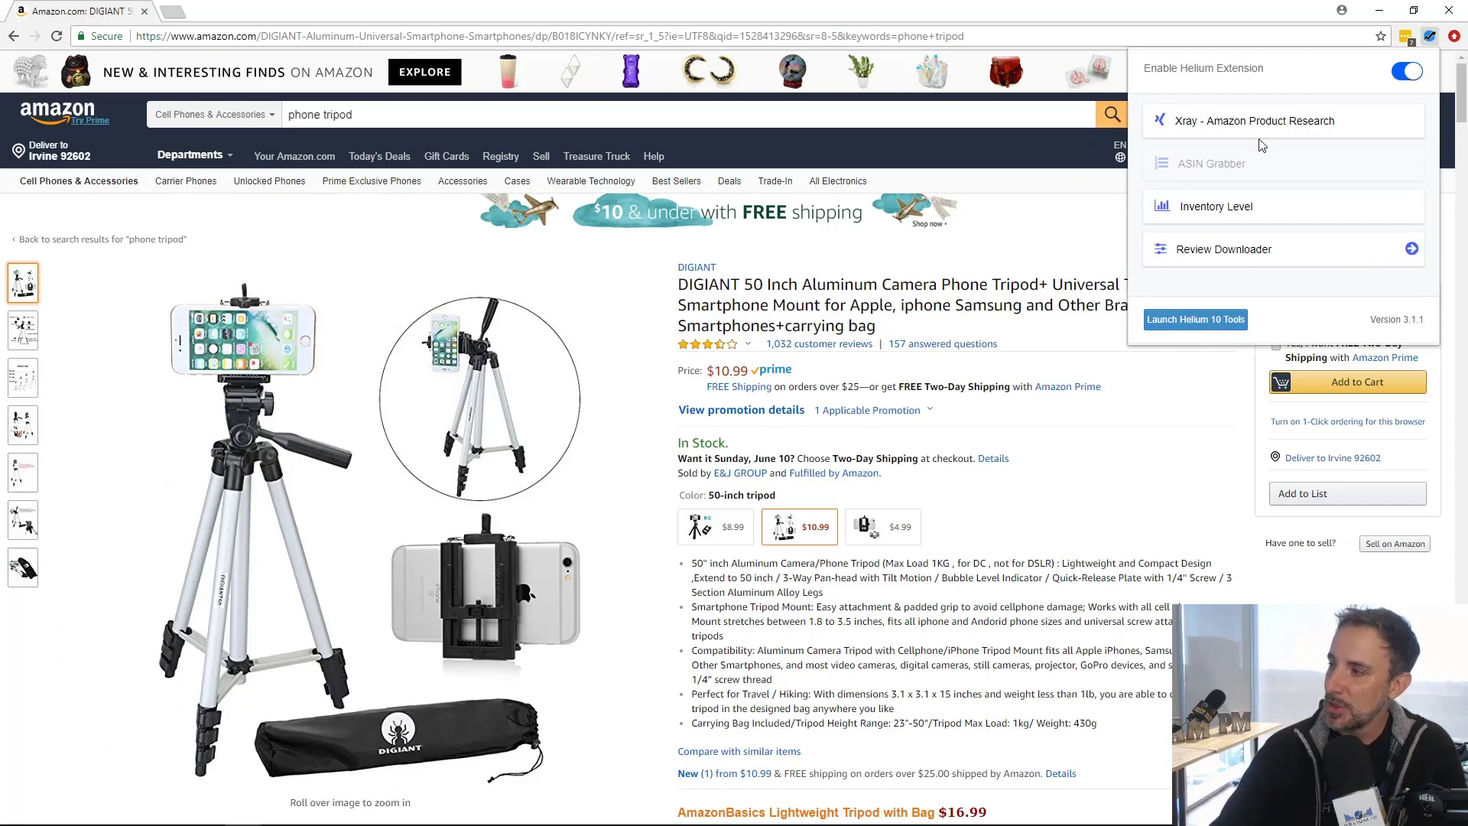
left_click(1214, 251)
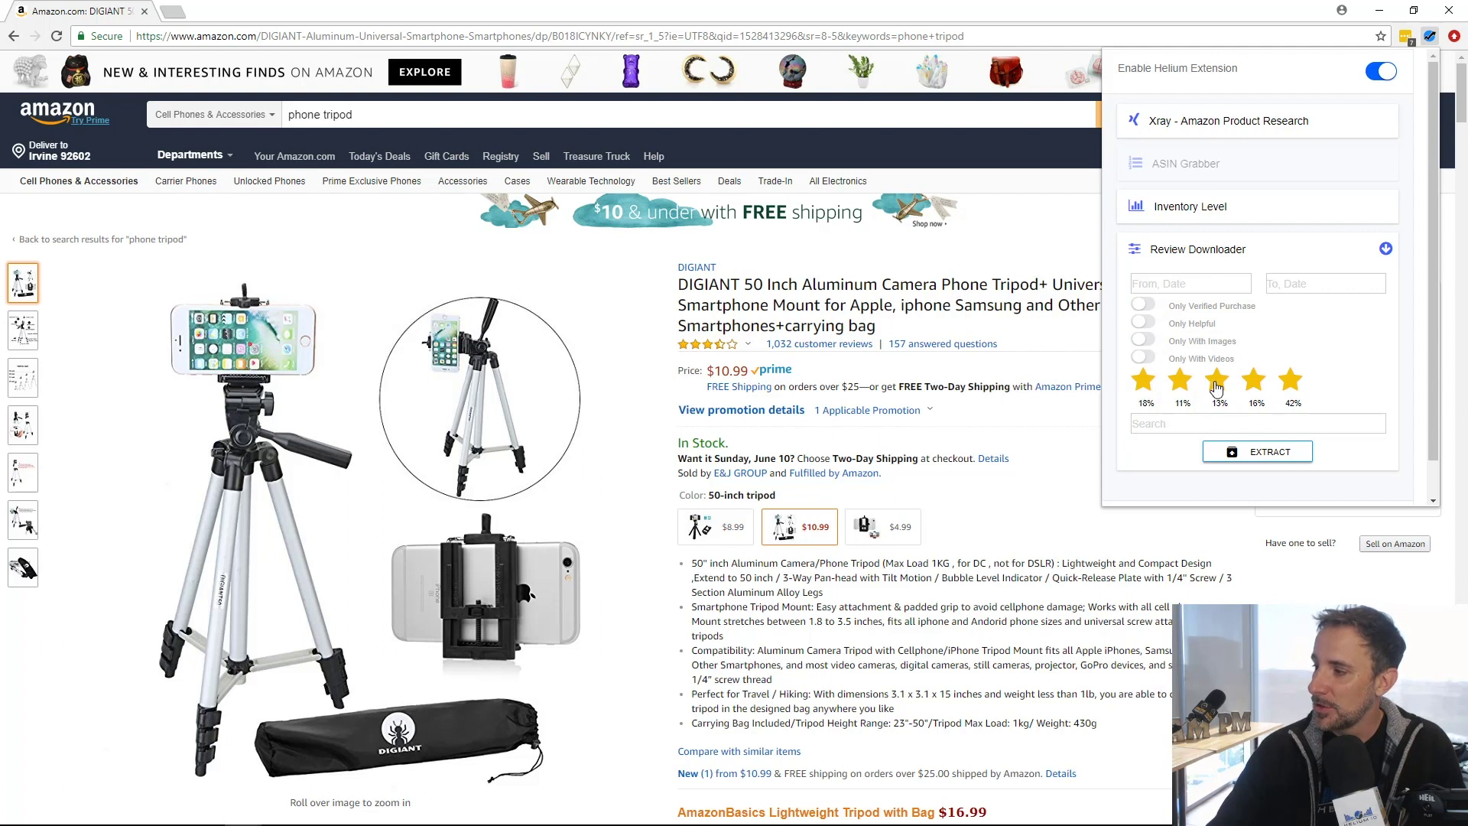
left_click(1253, 386)
left_click(1291, 386)
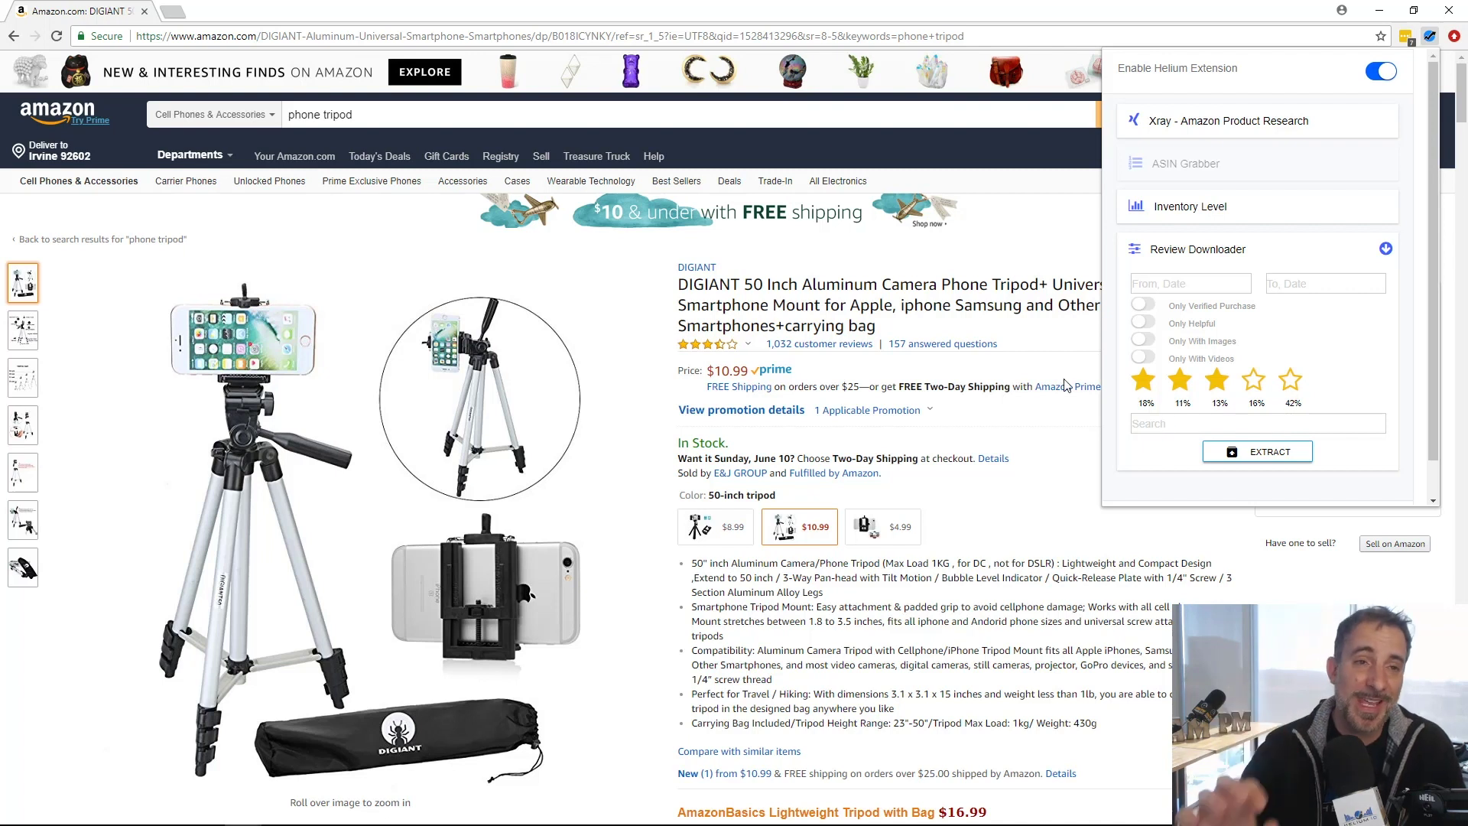
left_click(1230, 457)
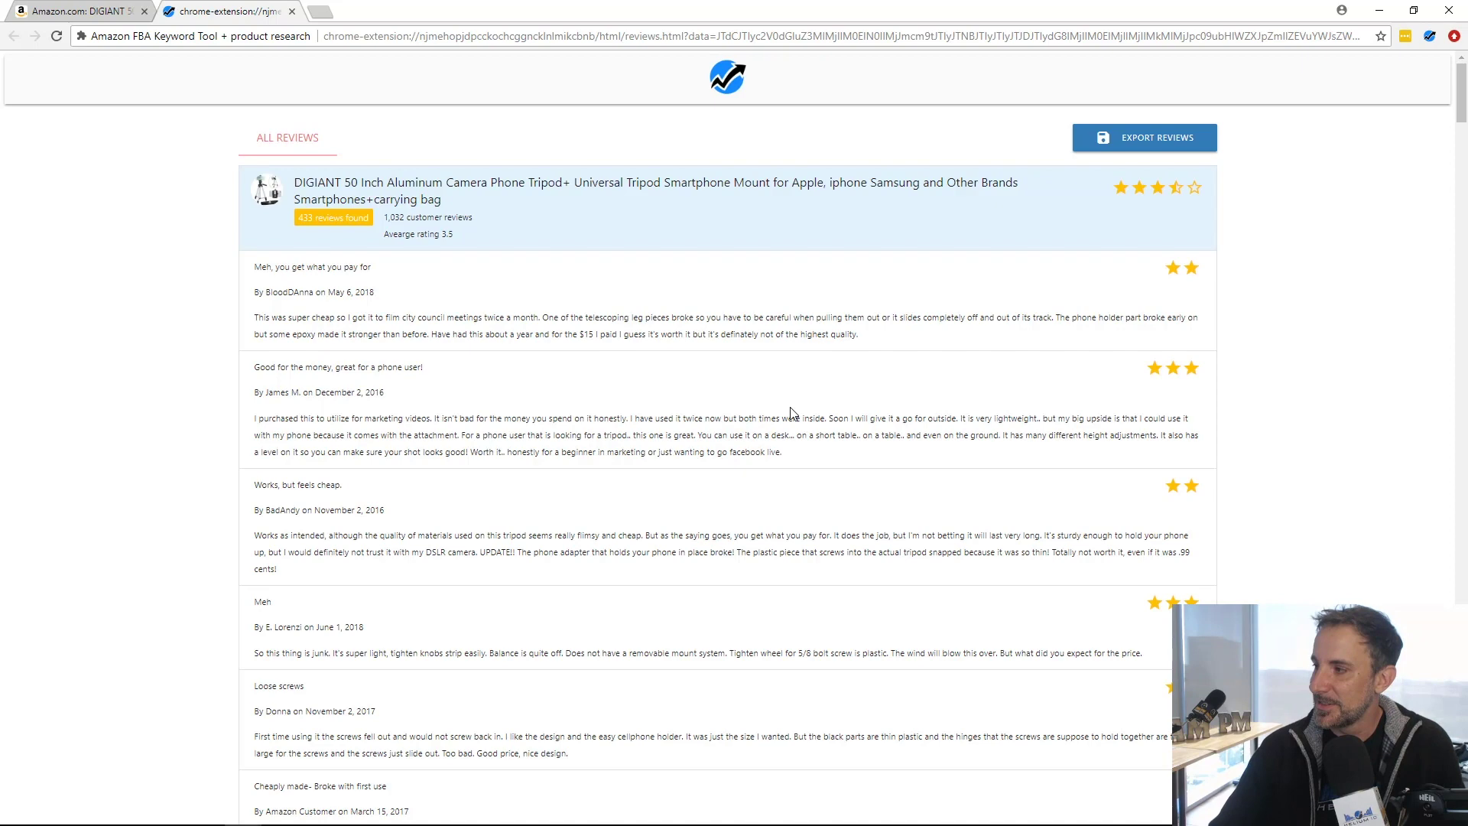
Step: Skim the extracted reviews, highlighting the flimsy-legs and could-be-sturdier complaints
scroll(849, 415, "down", 10)
scroll(849, 415, "down", 2)
scroll(849, 416, "up", 4)
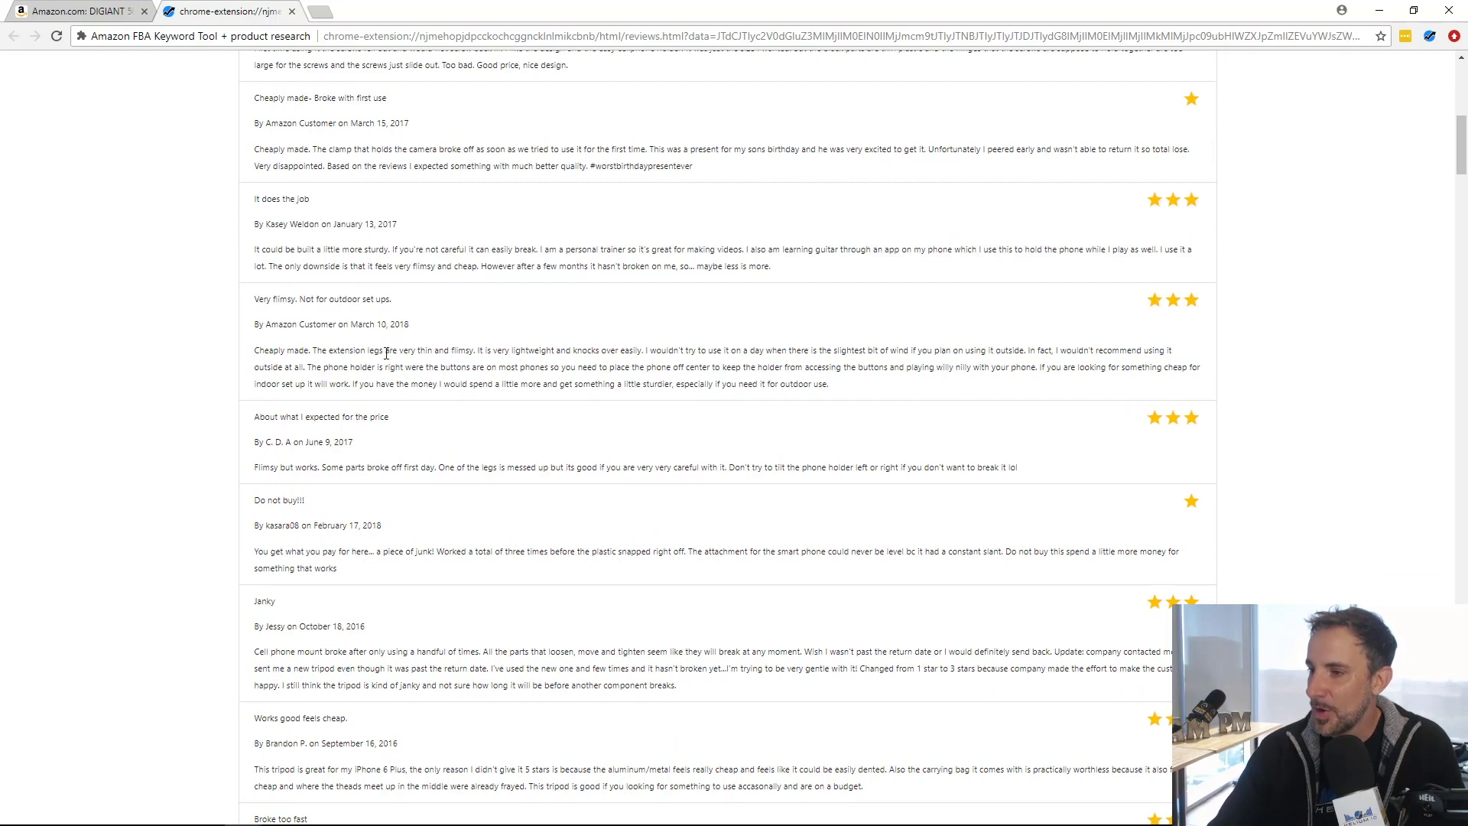
left_click_drag(313, 349, 483, 352)
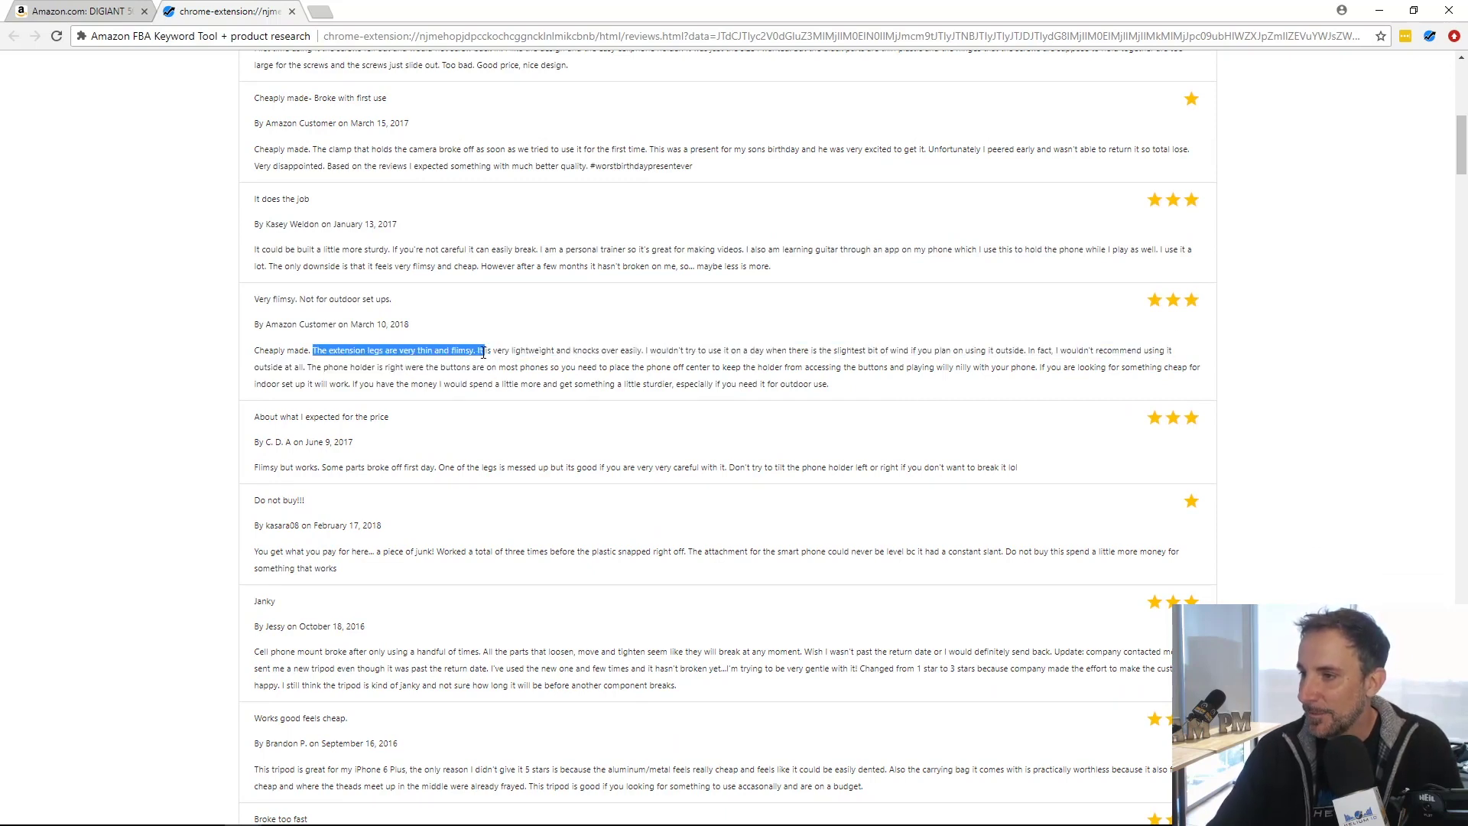
left_click(501, 348)
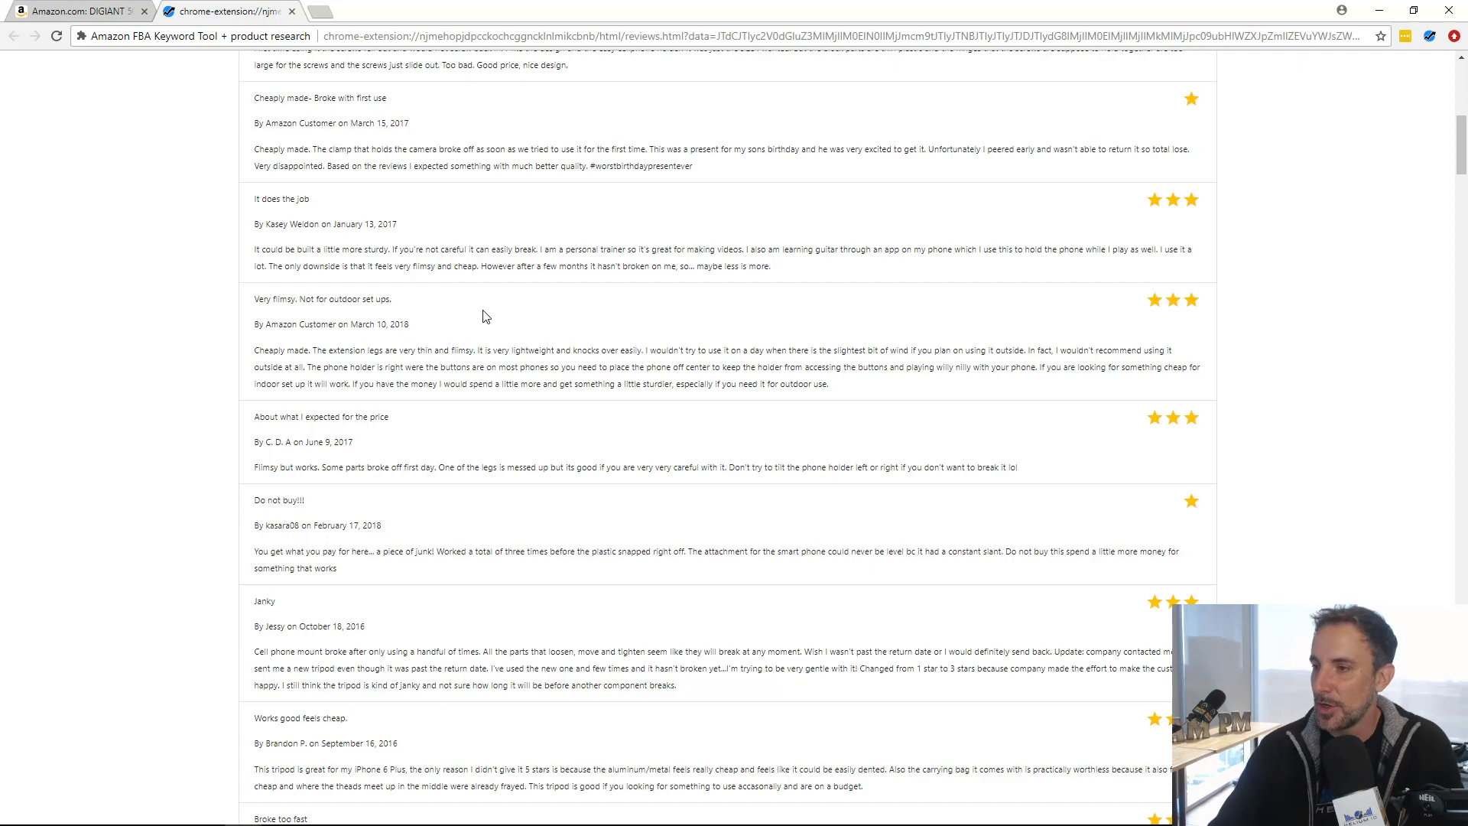
left_click_drag(284, 250, 380, 253)
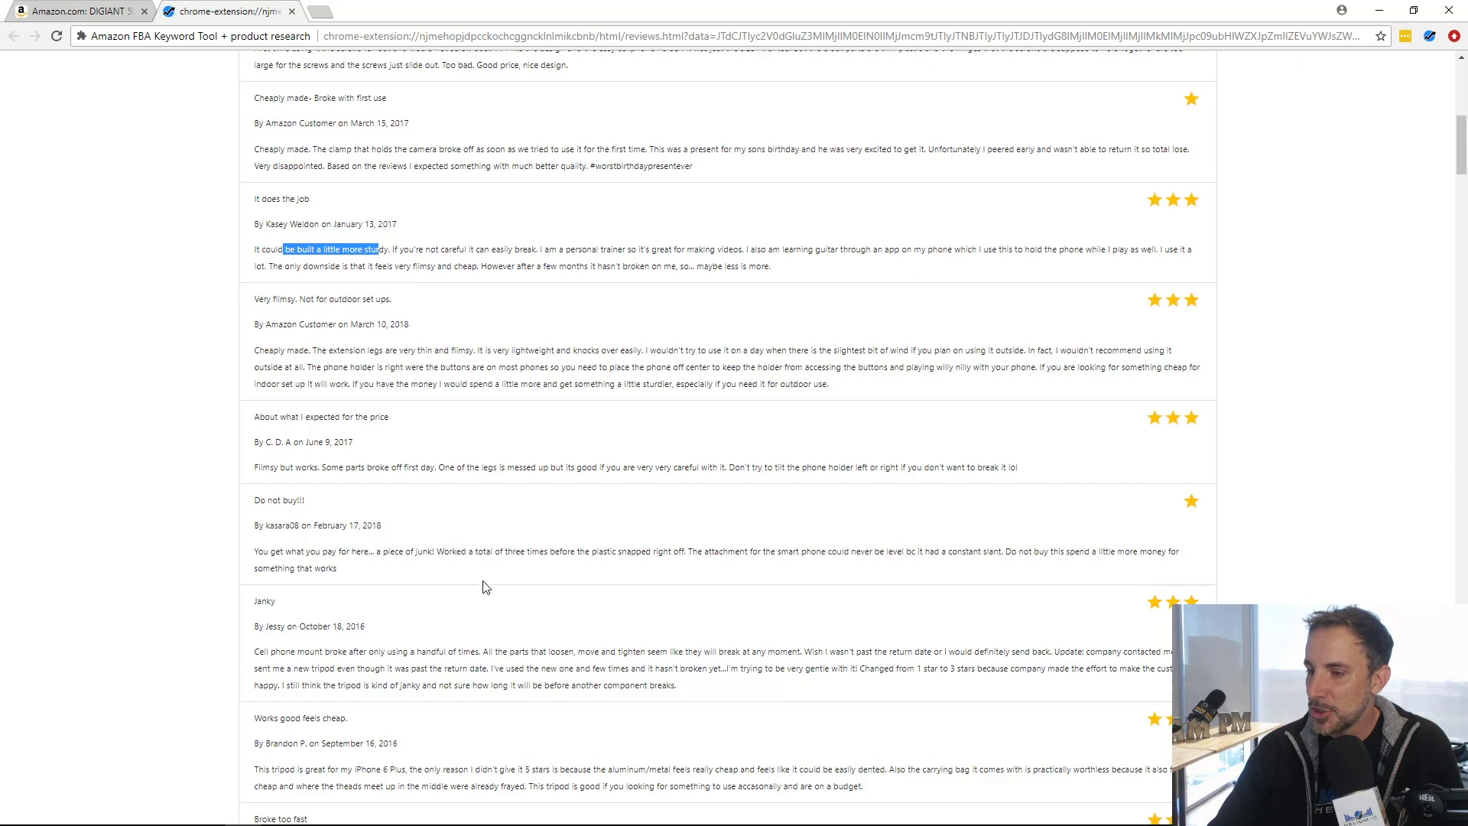
Step: Return to the top of the reviews and export them as a CSV file
scroll(497, 574, "down", 6)
scroll(504, 550, "up", 5)
scroll(1170, 153, "up", 10)
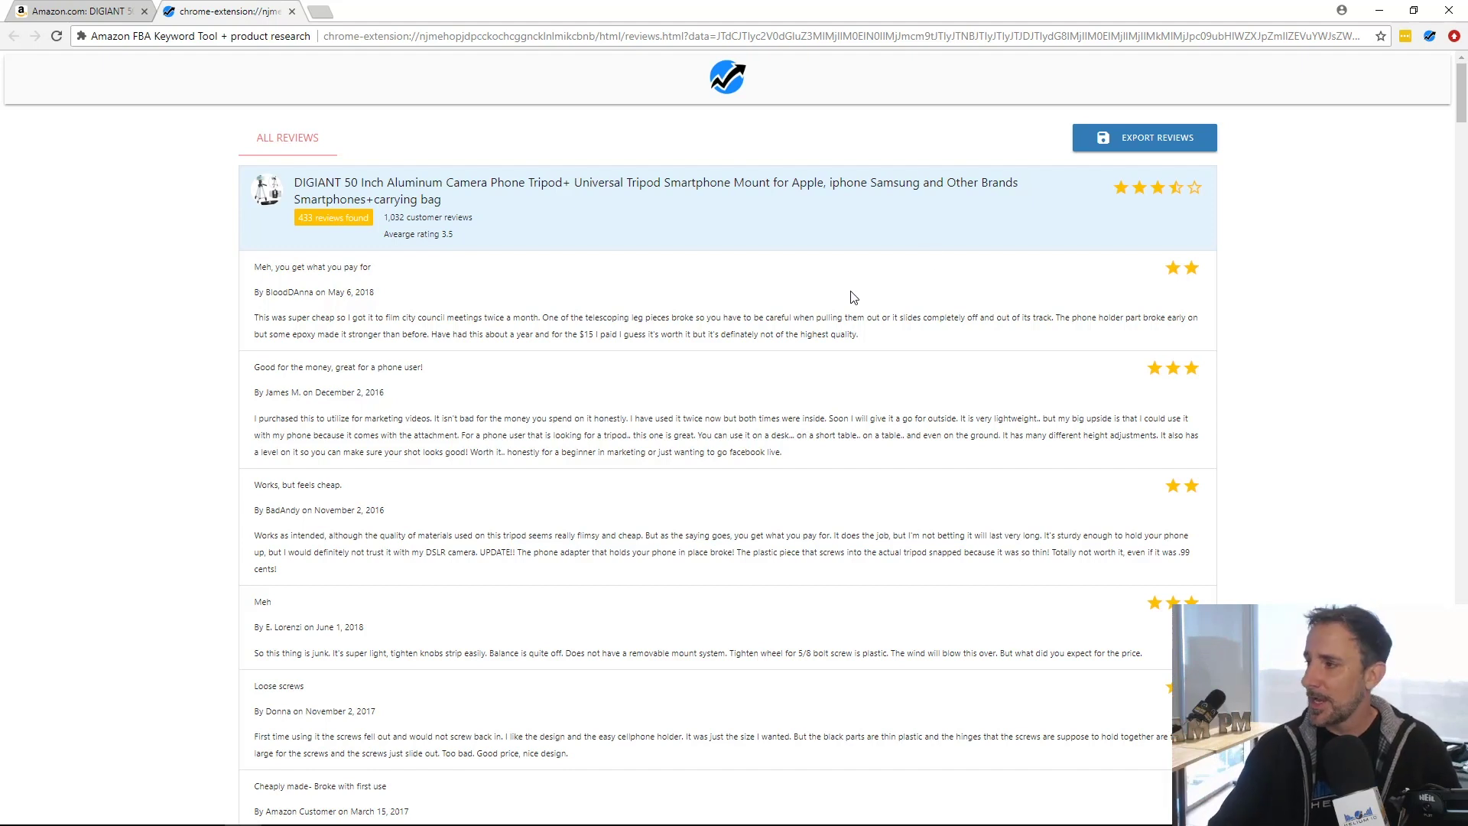
left_click(1129, 142)
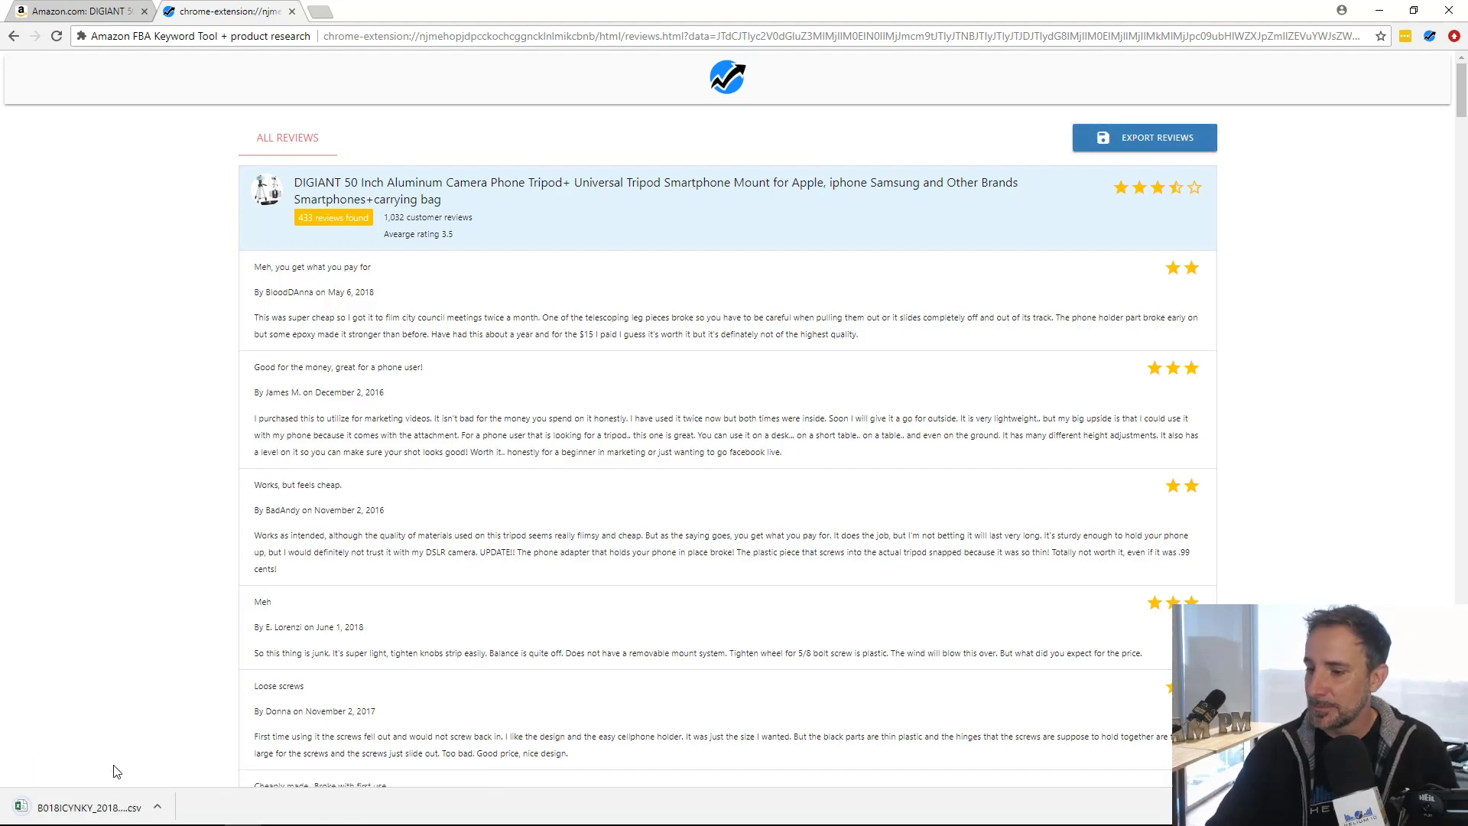
left_click(107, 815)
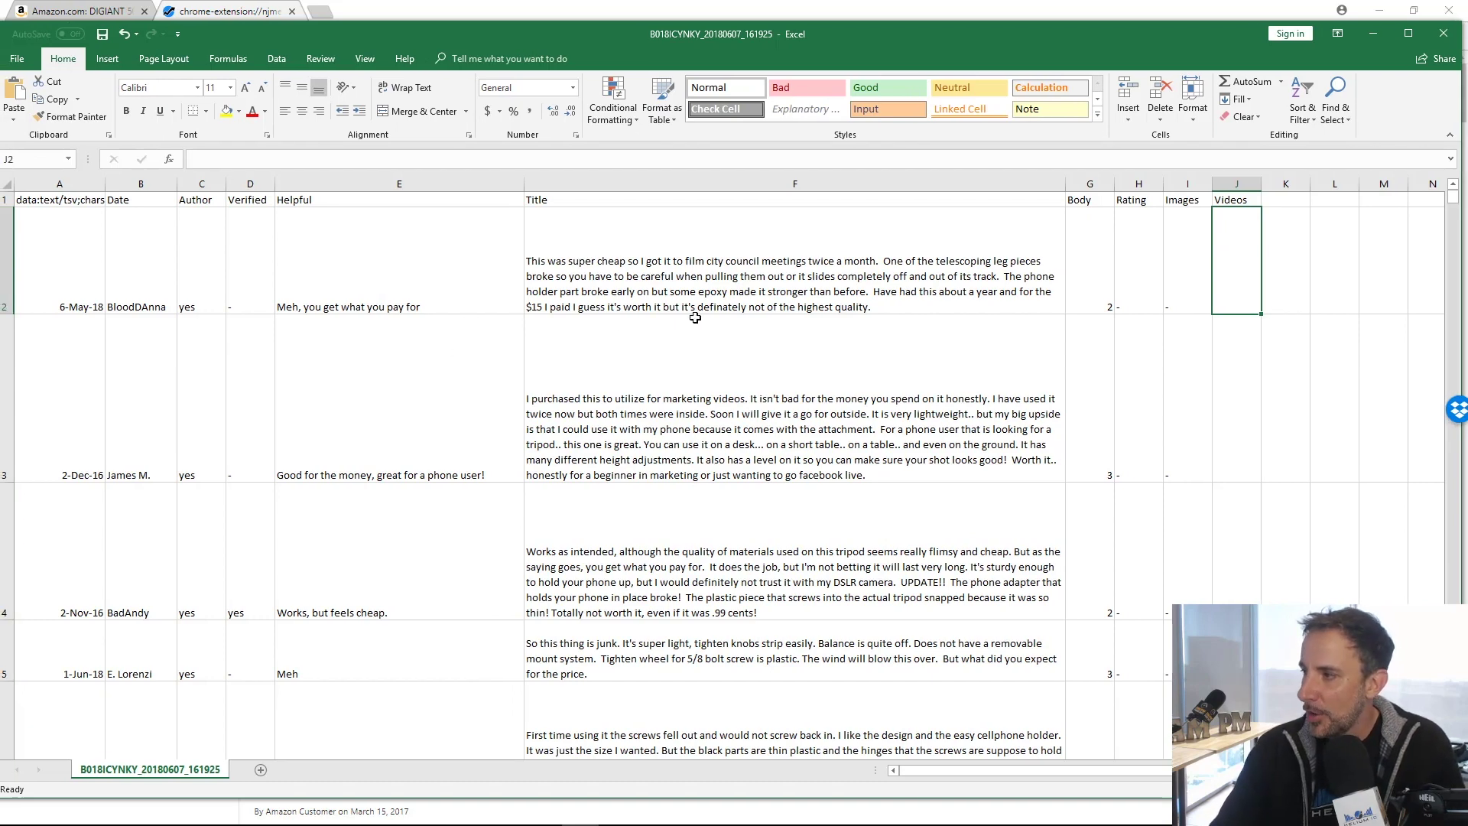
scroll(696, 318, "down", 3)
scroll(695, 317, "down", 10)
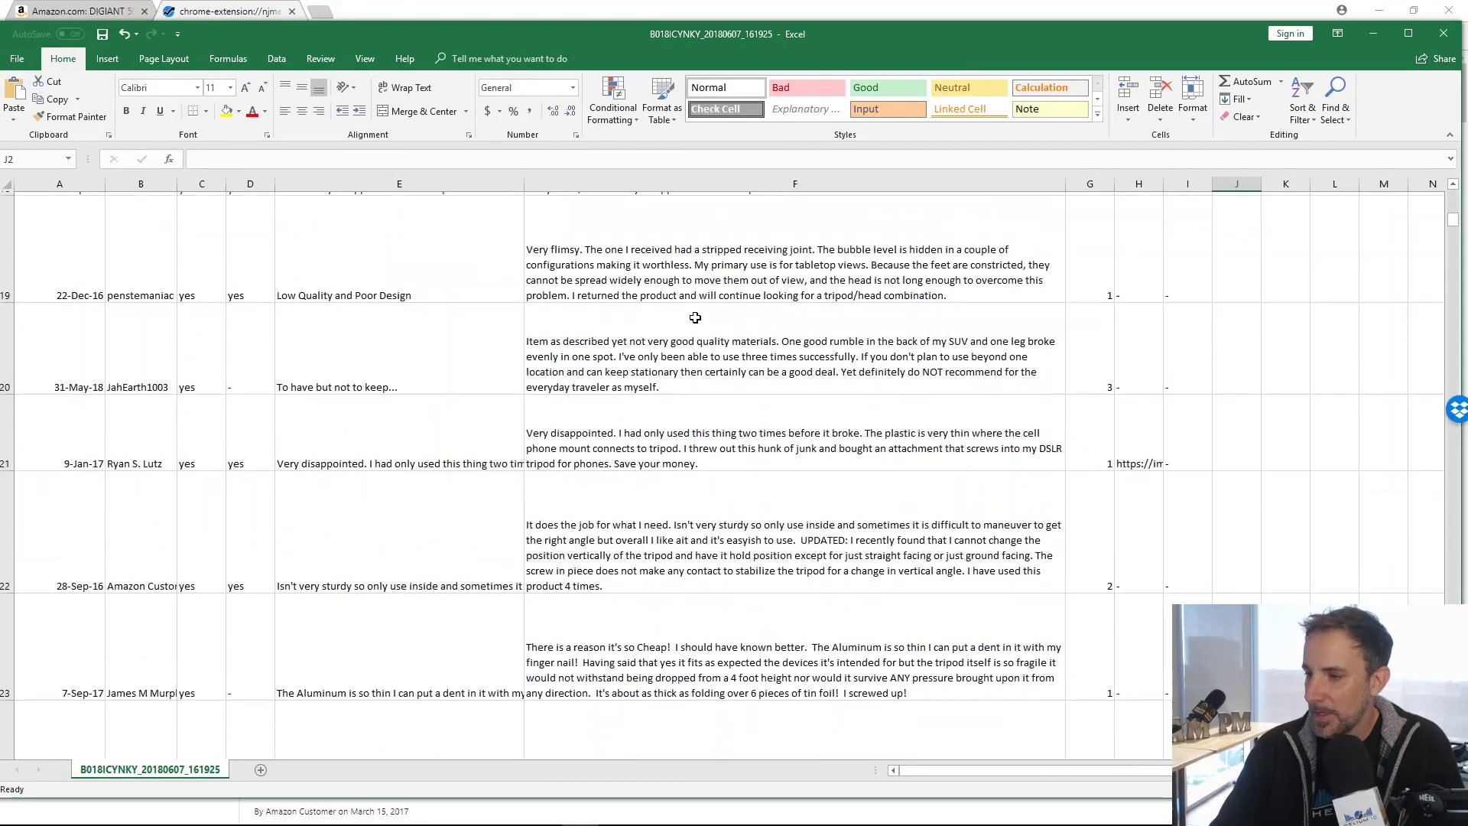
scroll(695, 318, "up", 9)
scroll(695, 317, "up", 4)
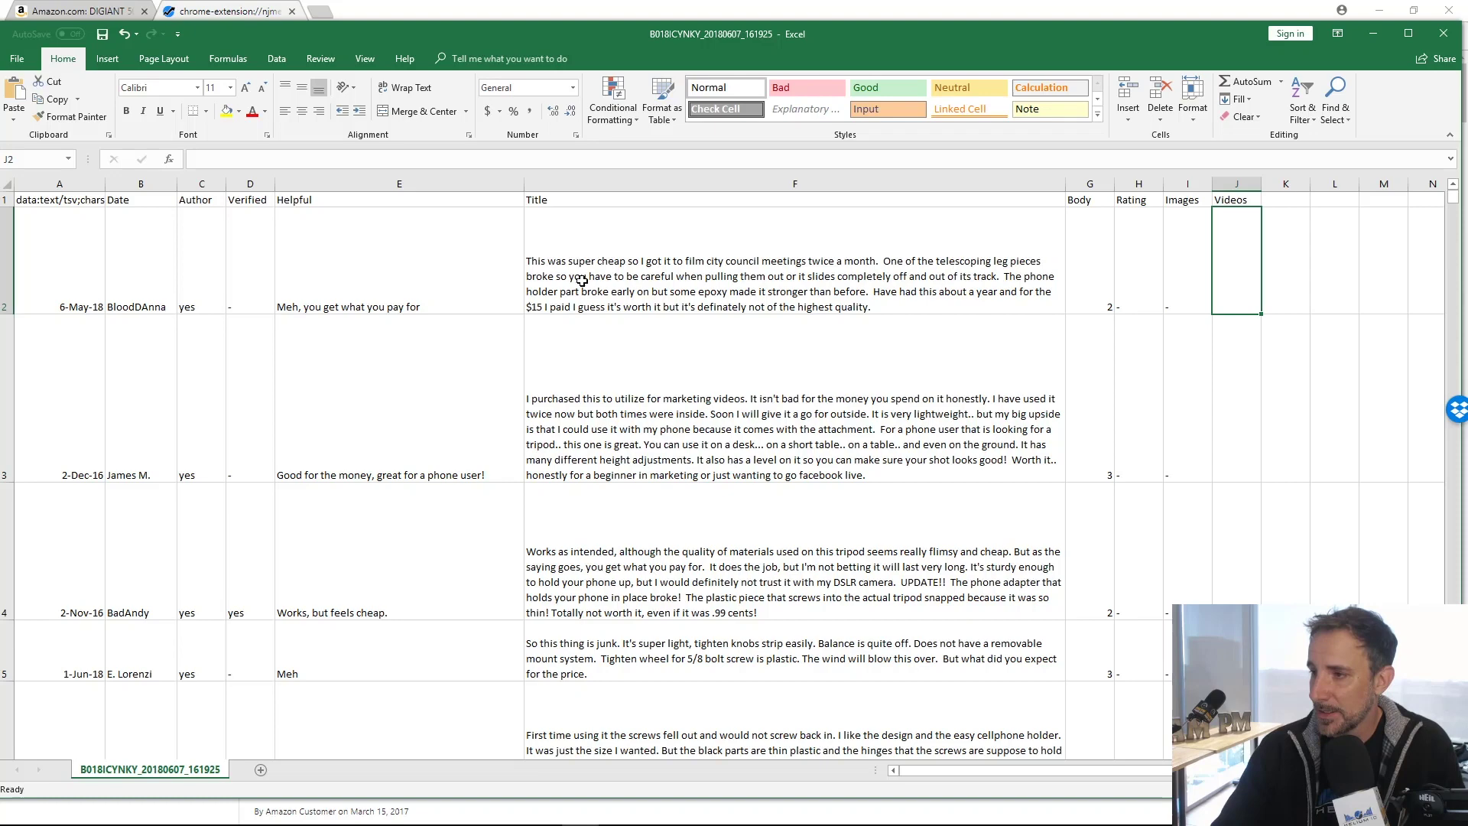
scroll(592, 274, "down", 6)
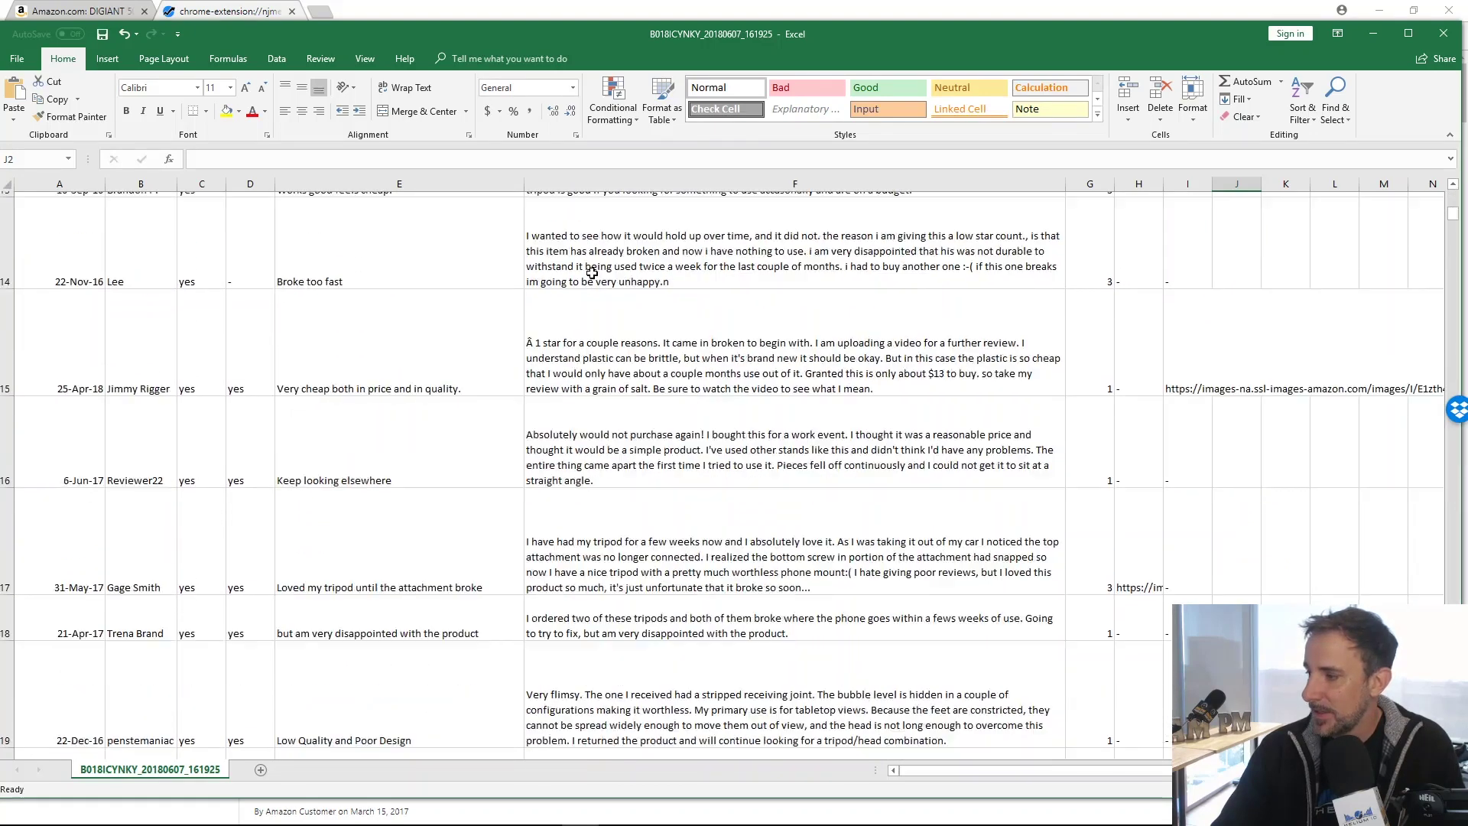
scroll(592, 274, "up", 5)
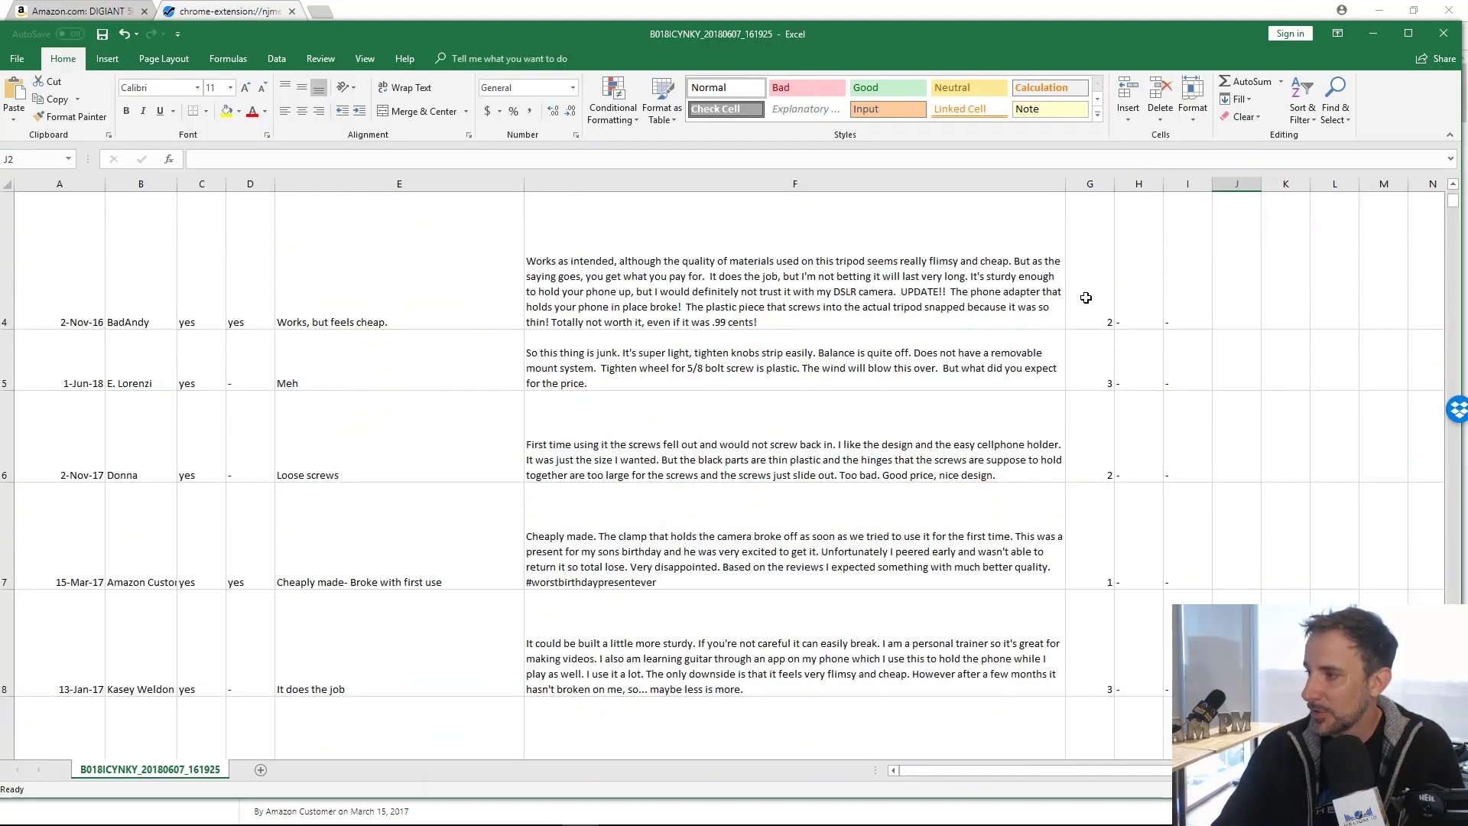
scroll(1099, 573, "down", 4)
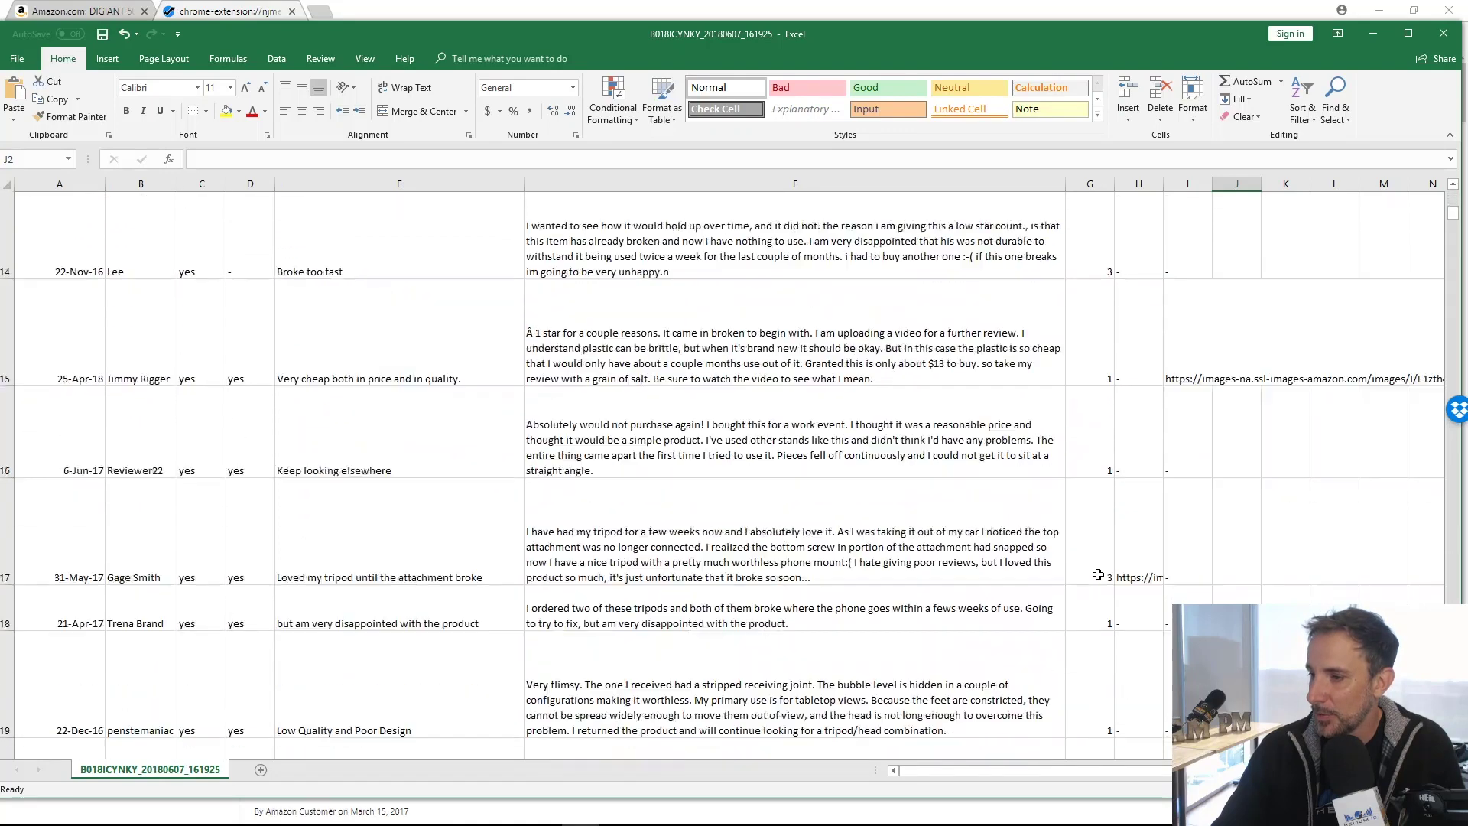
scroll(1093, 558, "down", 2)
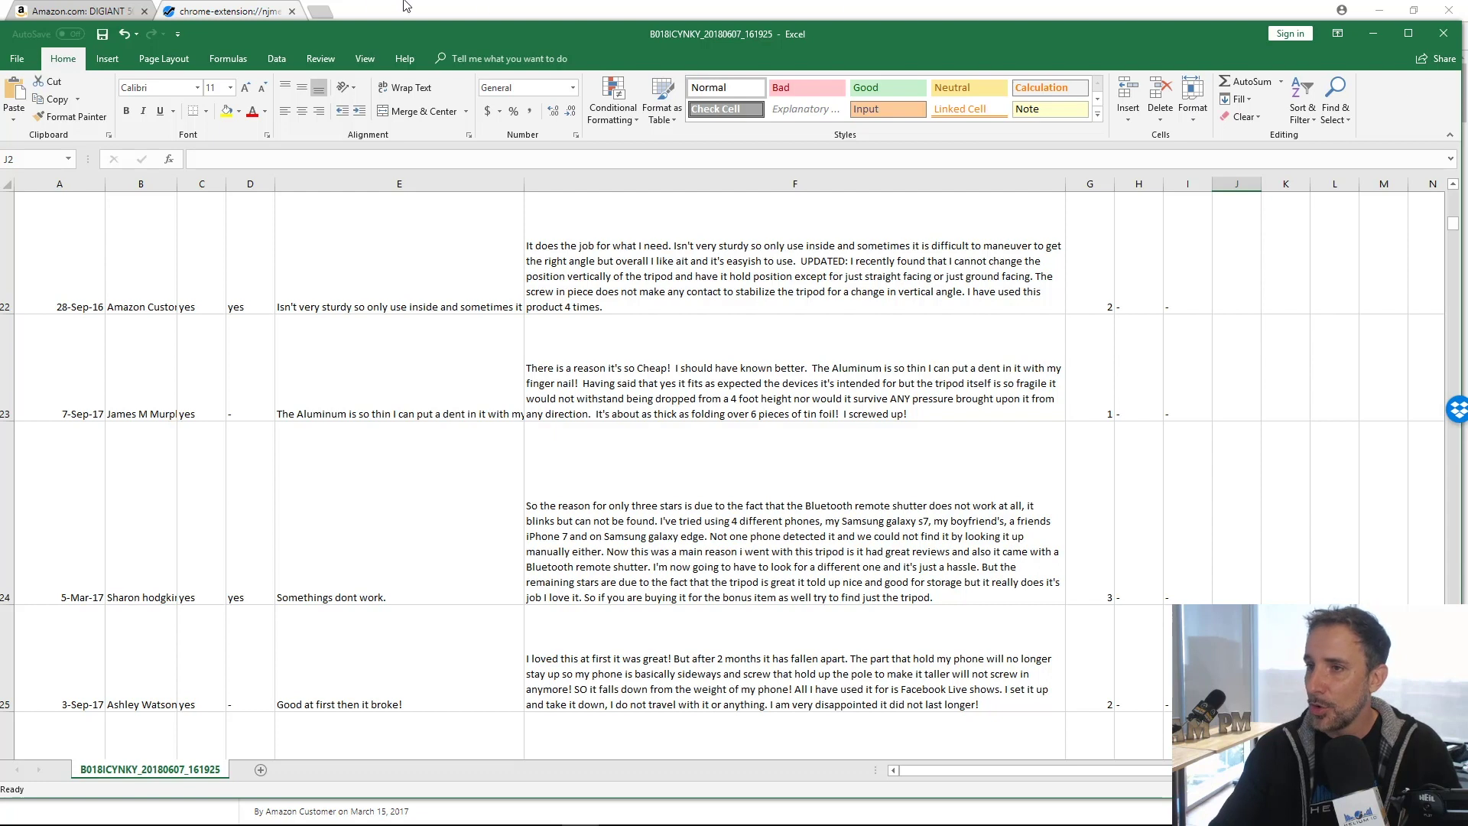
Step: Extract the tripod's 1–3 star reviews from verified purchases only with Review Downloader
left_click(93, 12)
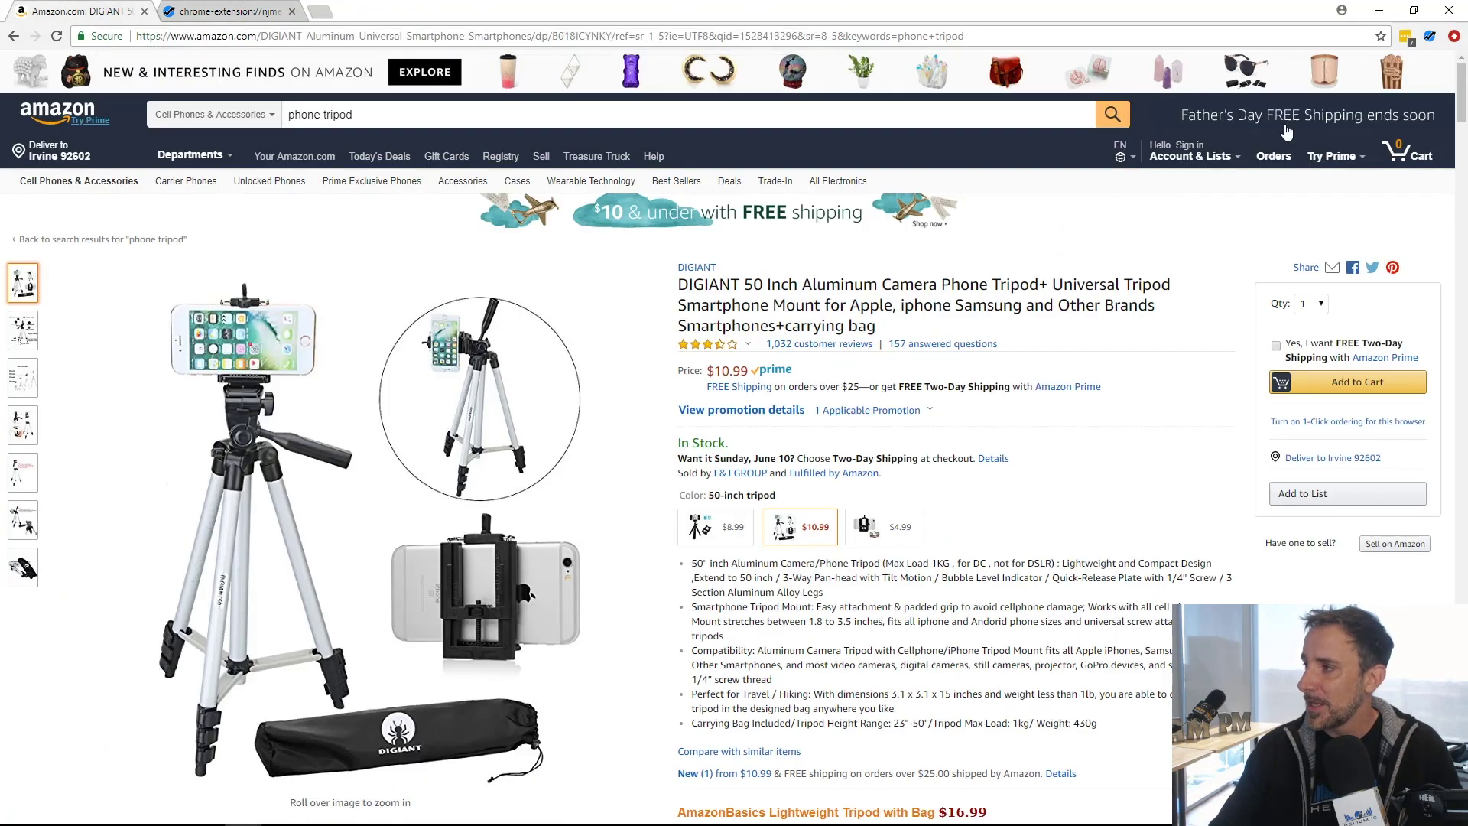
left_click(1430, 36)
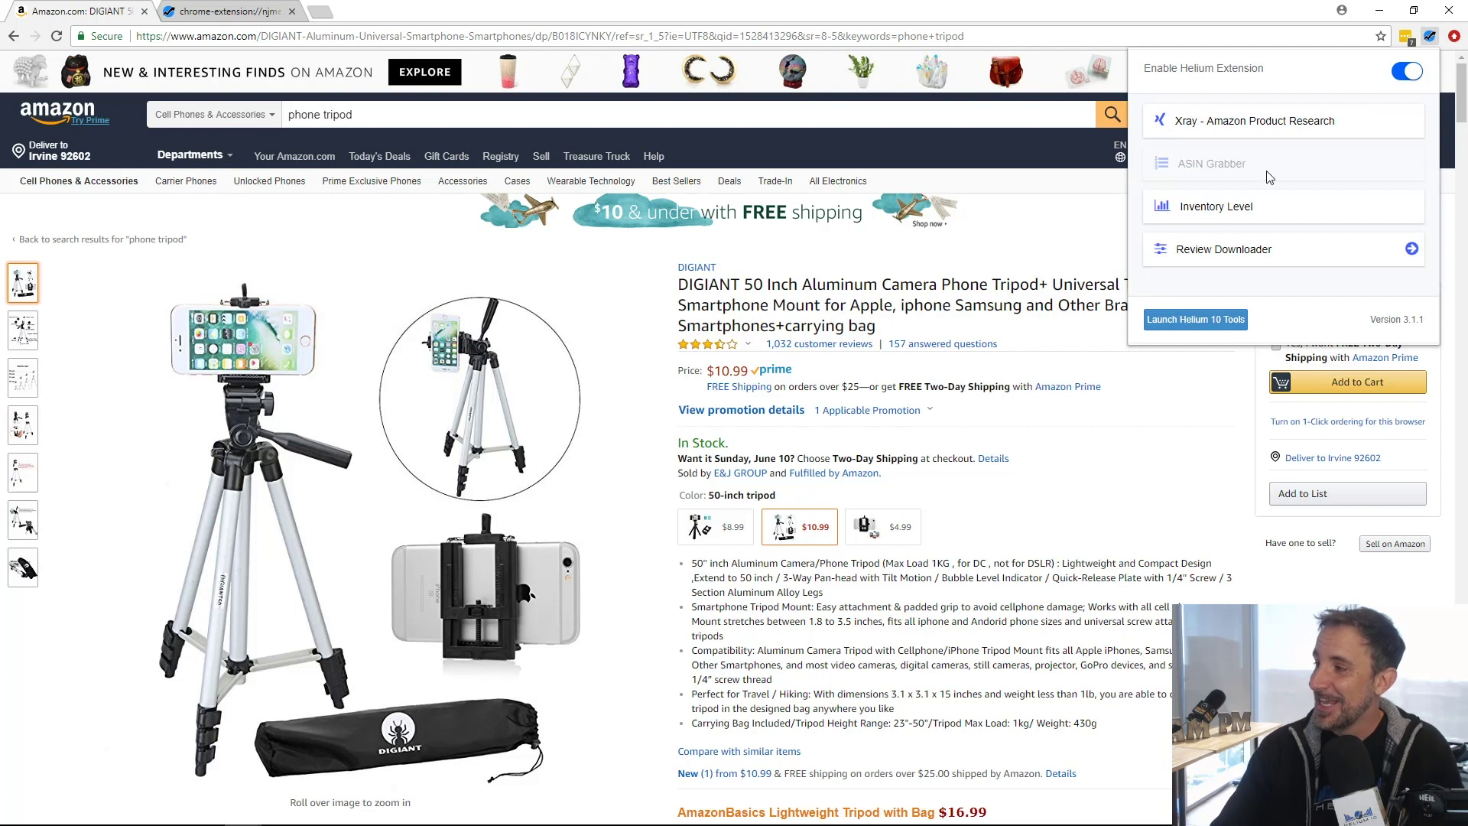
left_click(1226, 253)
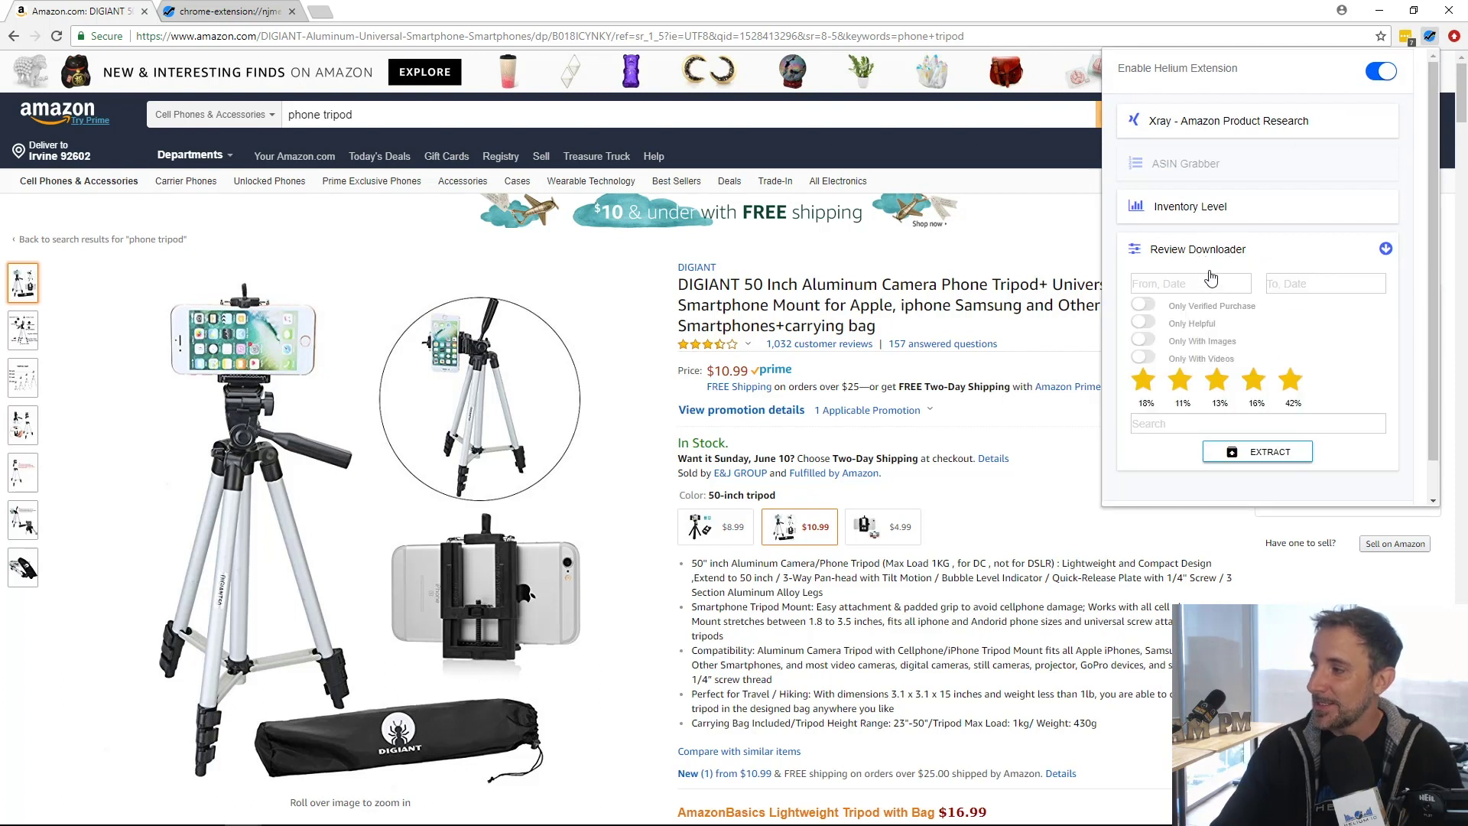
left_click(1143, 384)
left_click(1182, 389)
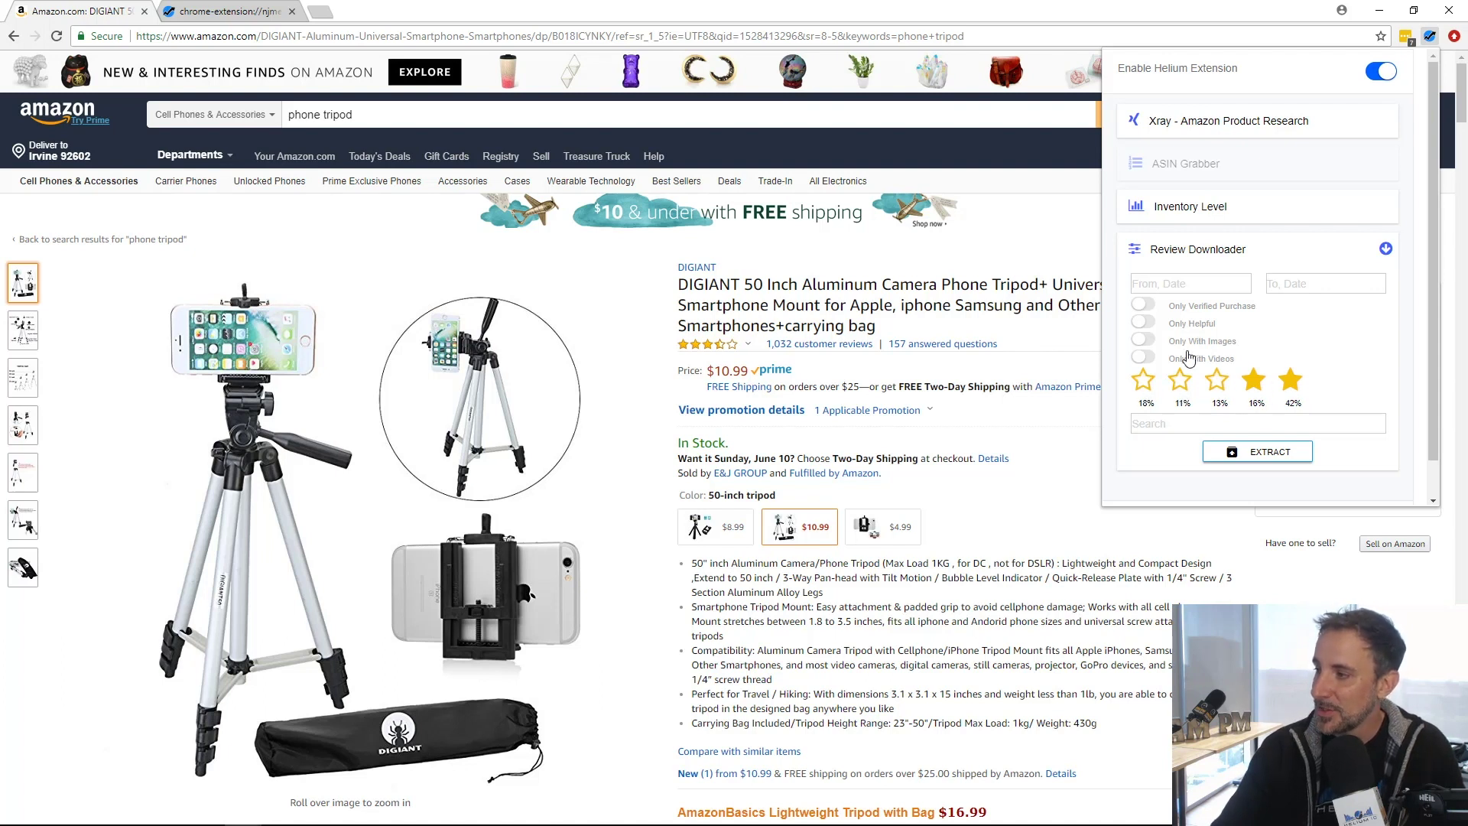
left_click(1143, 304)
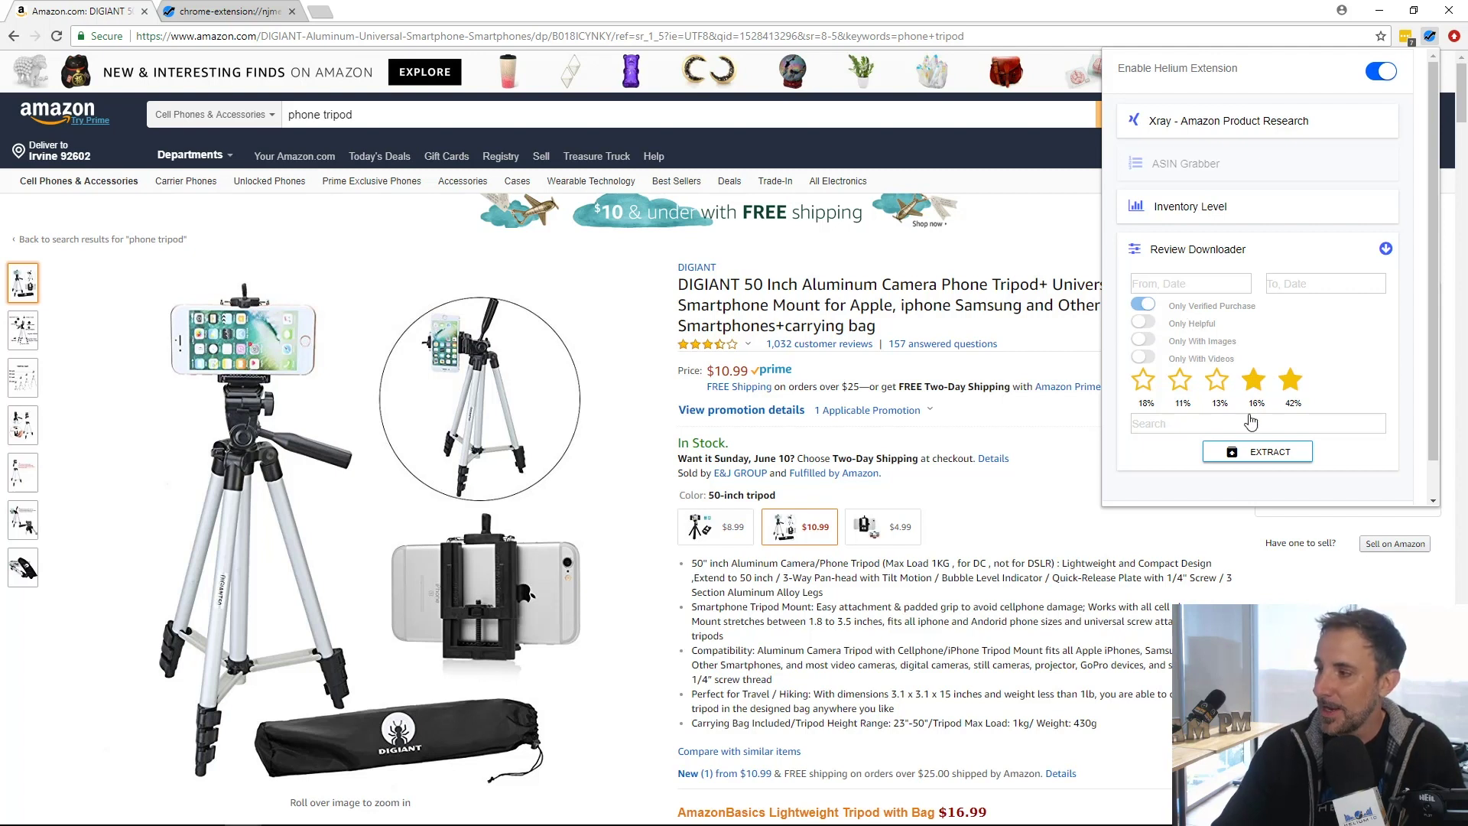
left_click(1242, 451)
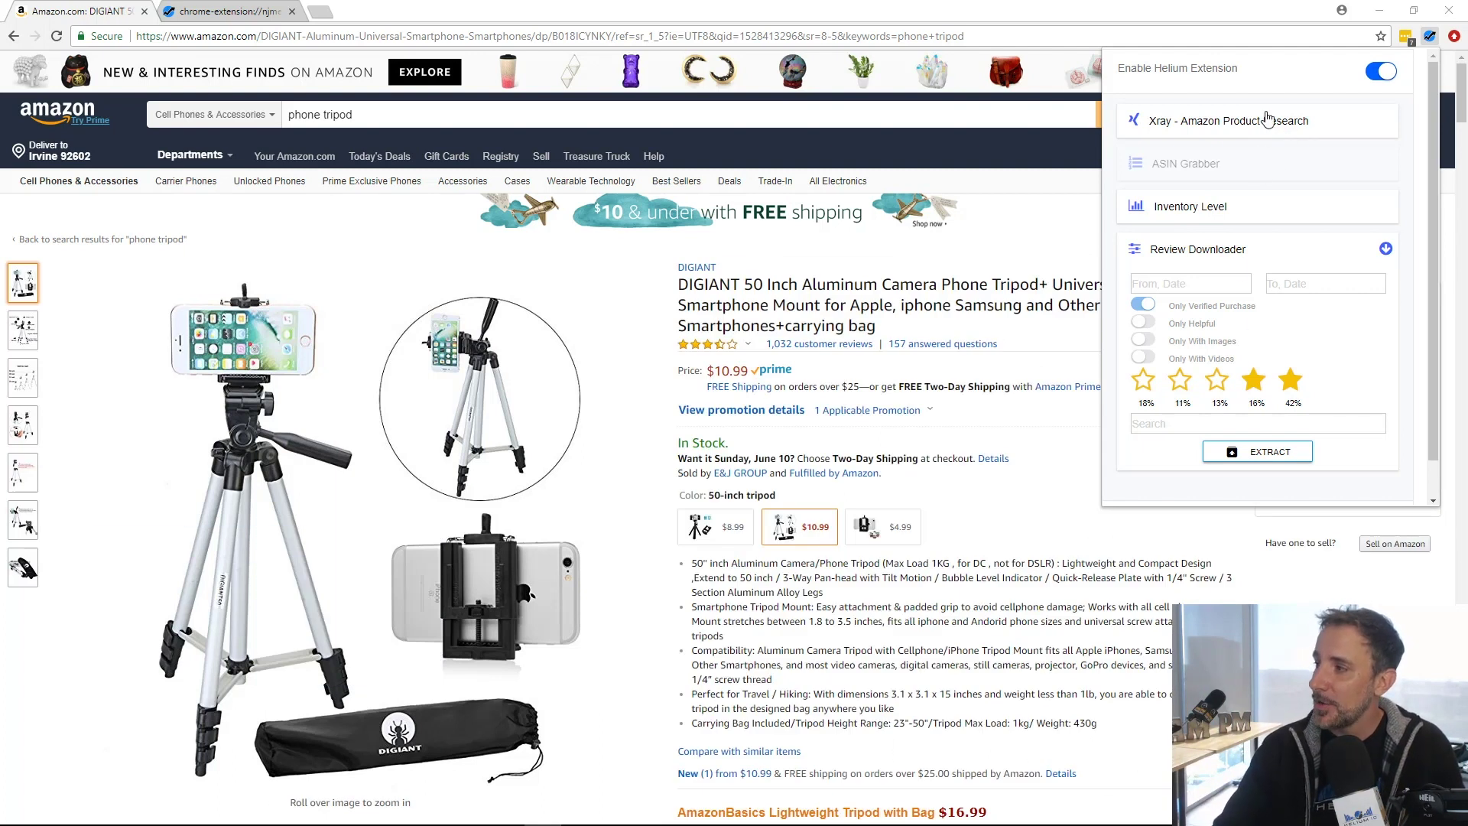
left_click(351, 226)
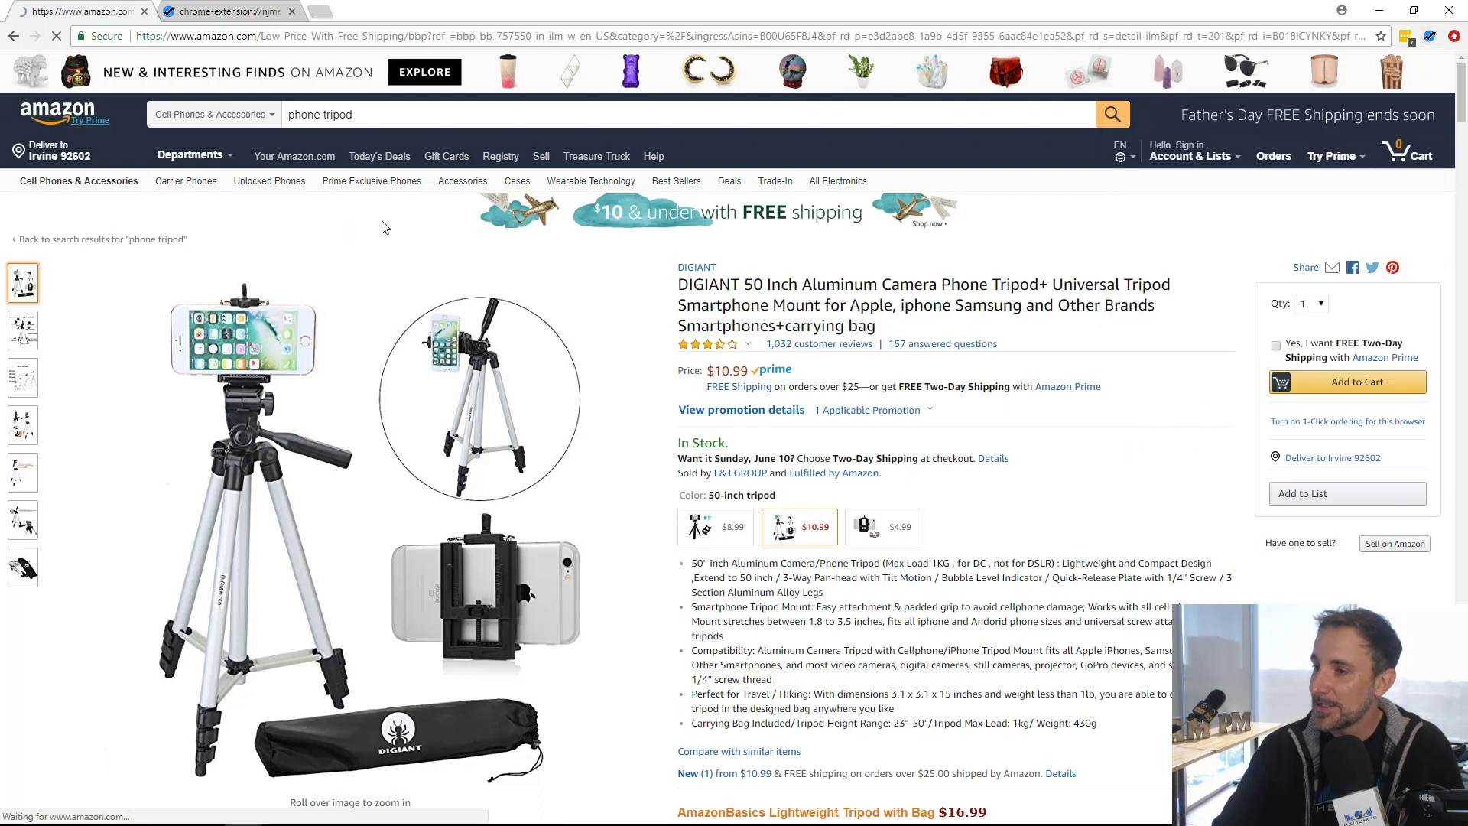
Step: Go back to the tripod listing and launch Xray - Amazon Product Research
left_click(14, 36)
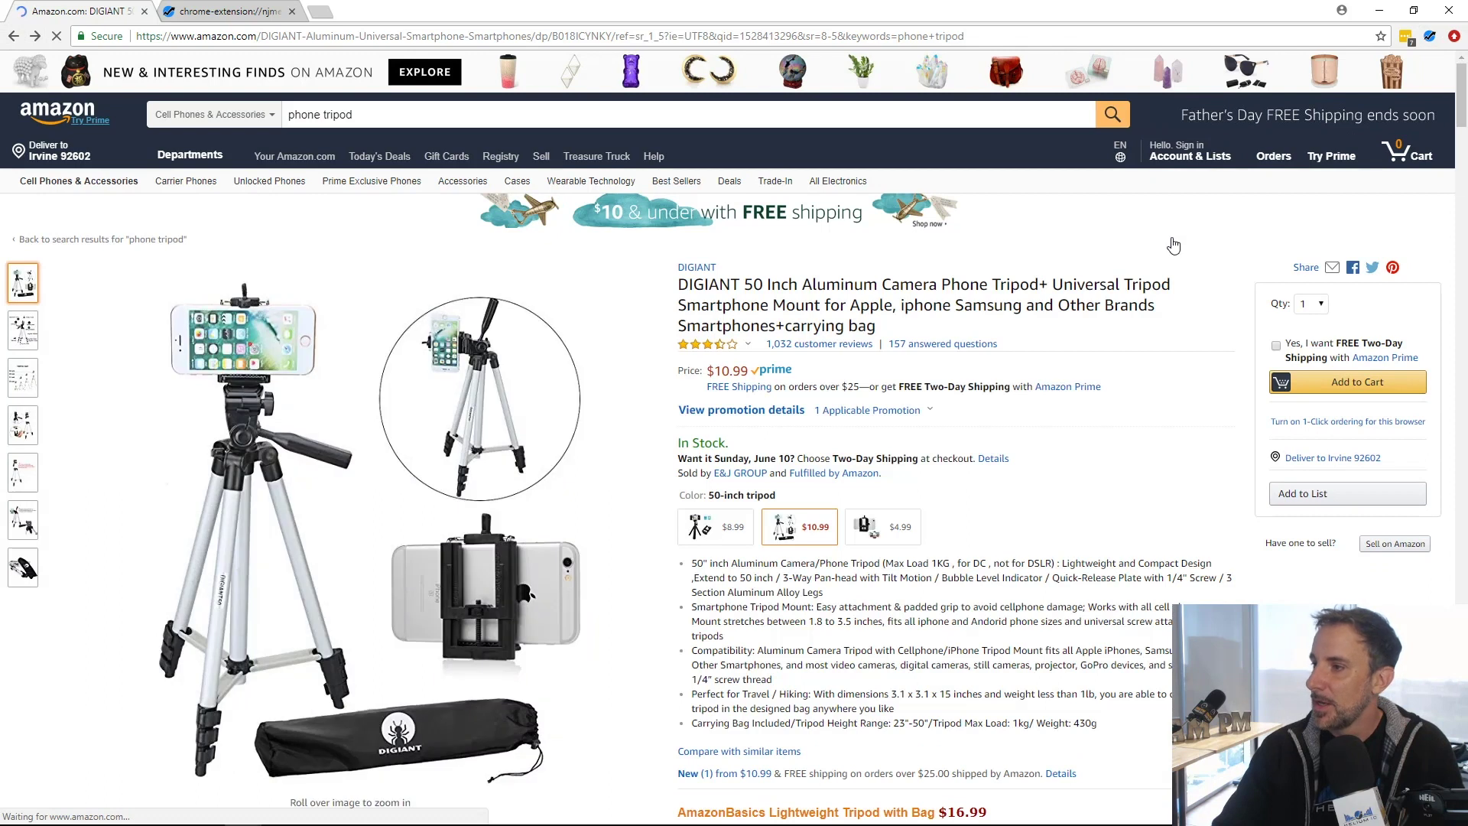
left_click(1429, 37)
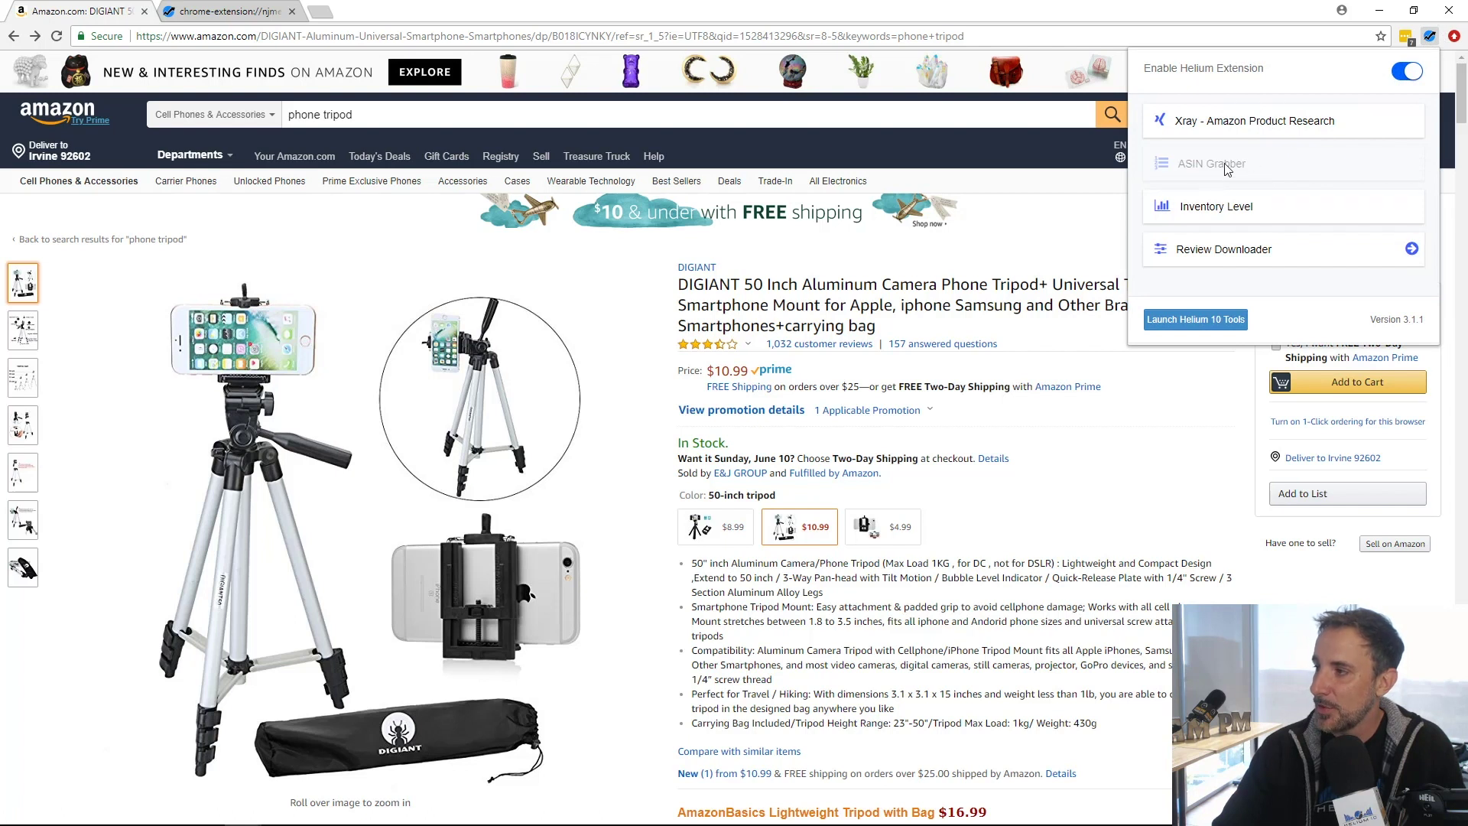
left_click(1254, 121)
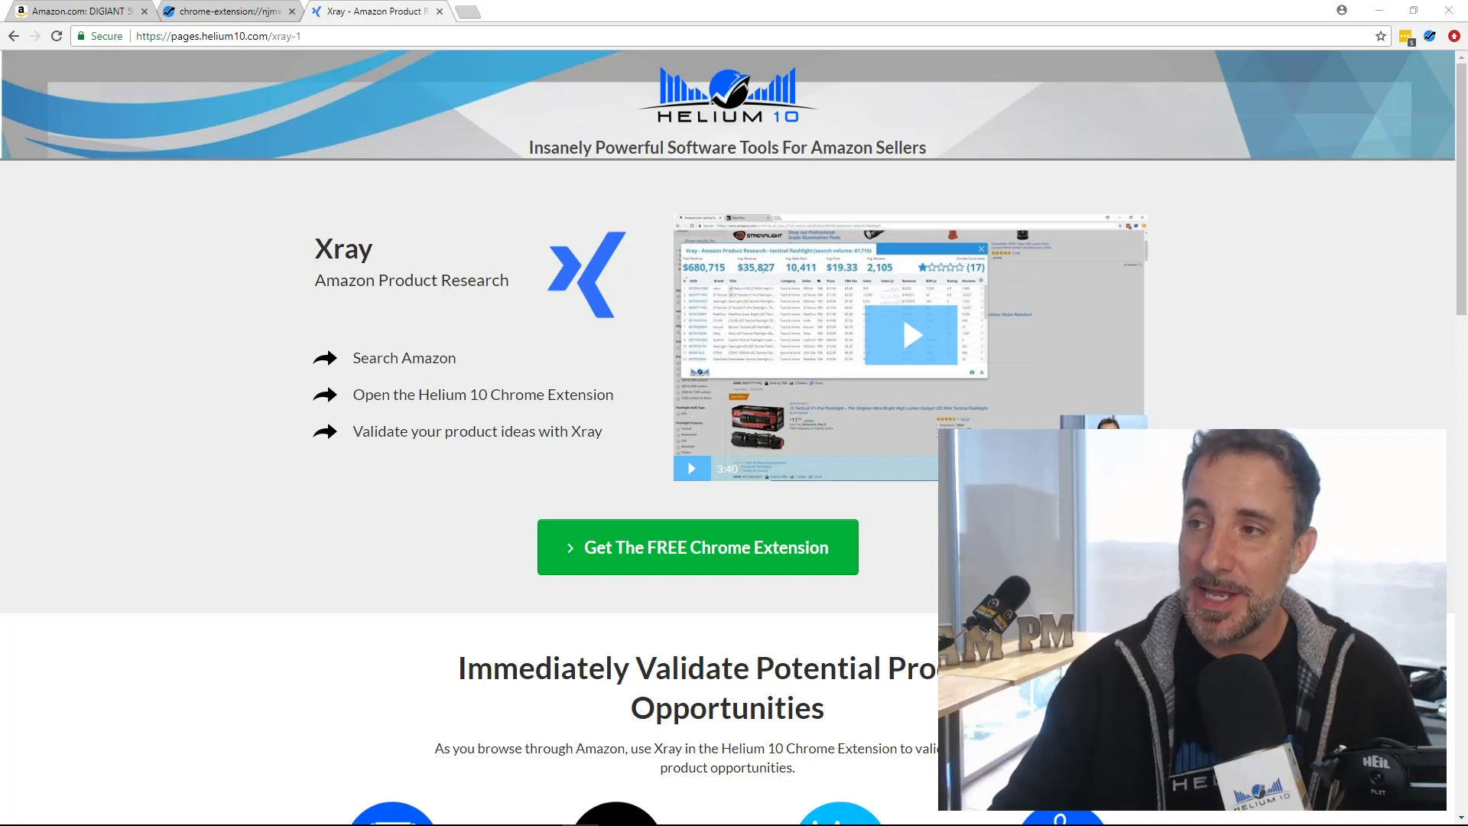
left_click(252, 38)
type("helium10")
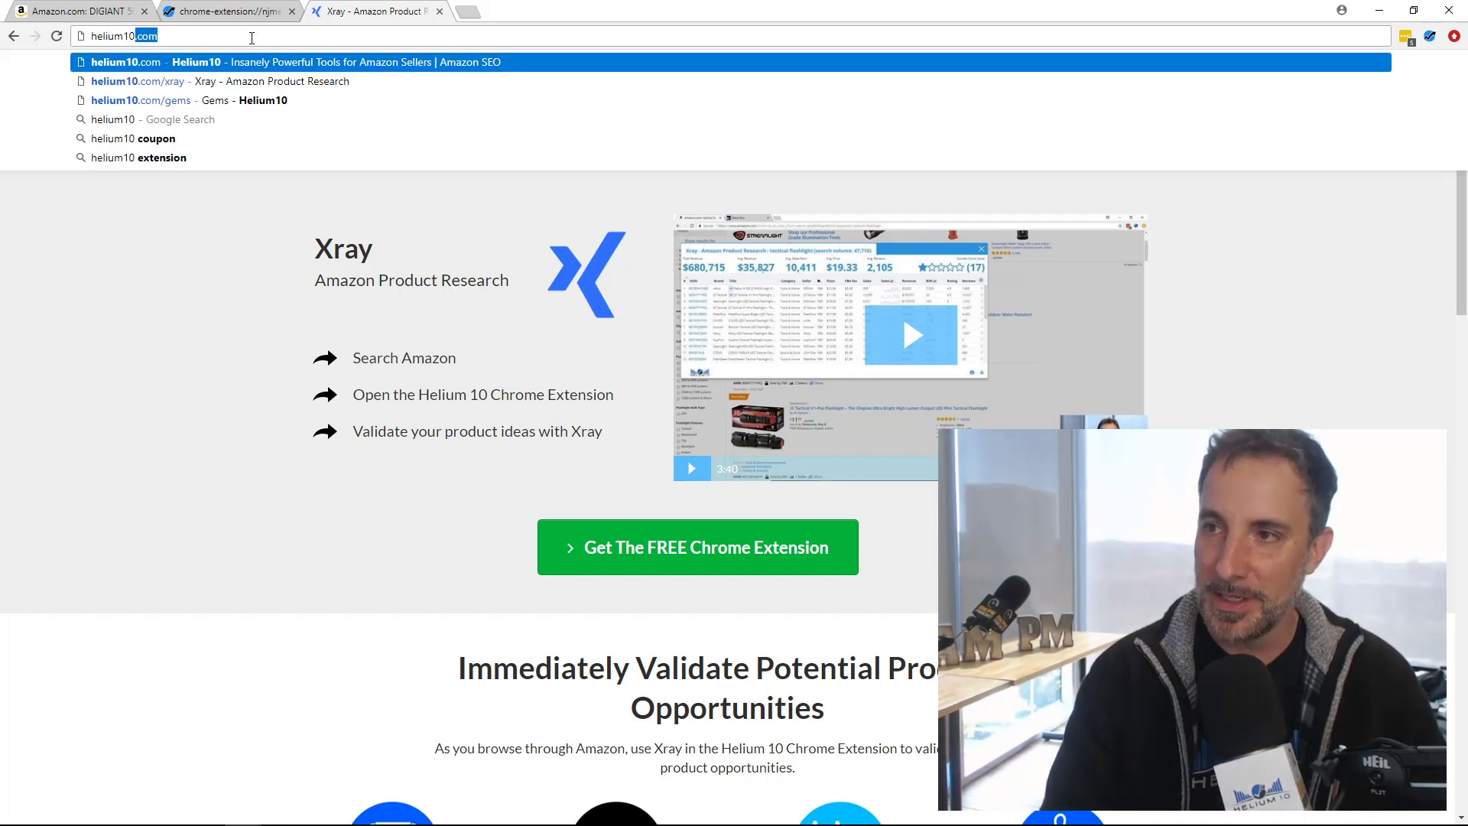
type(".com/xray")
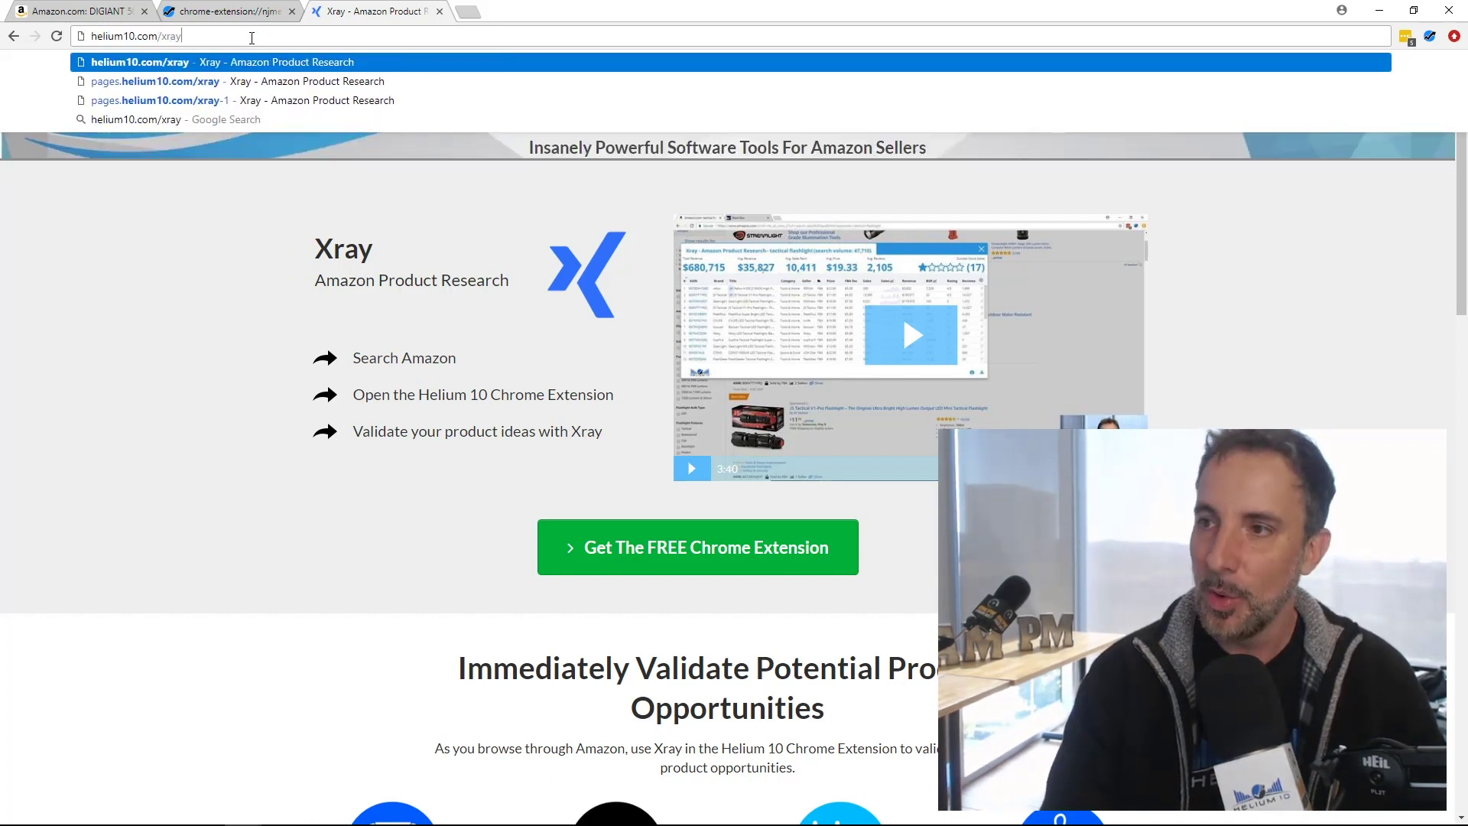
key("Return")
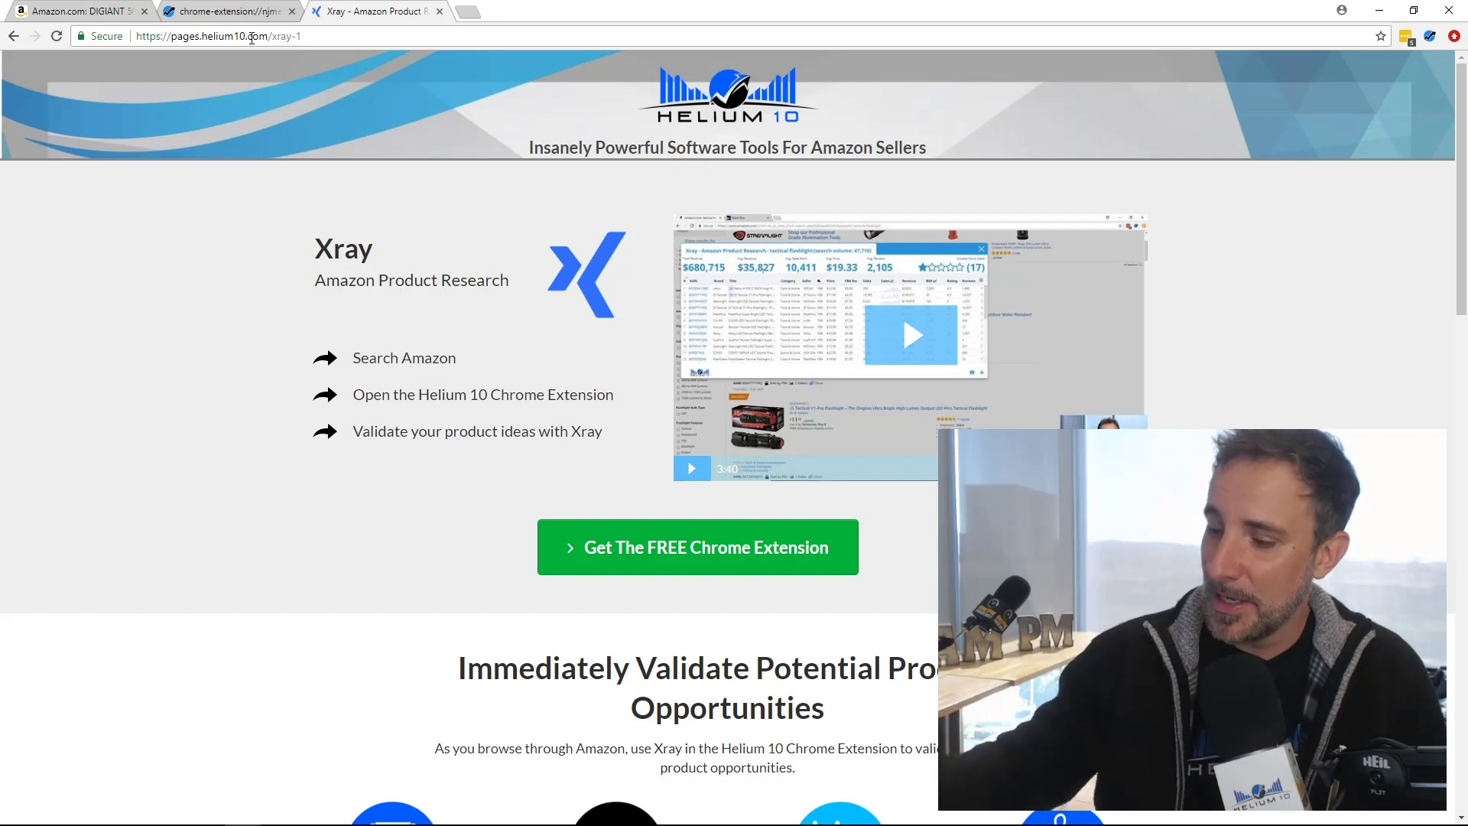
left_click(1429, 36)
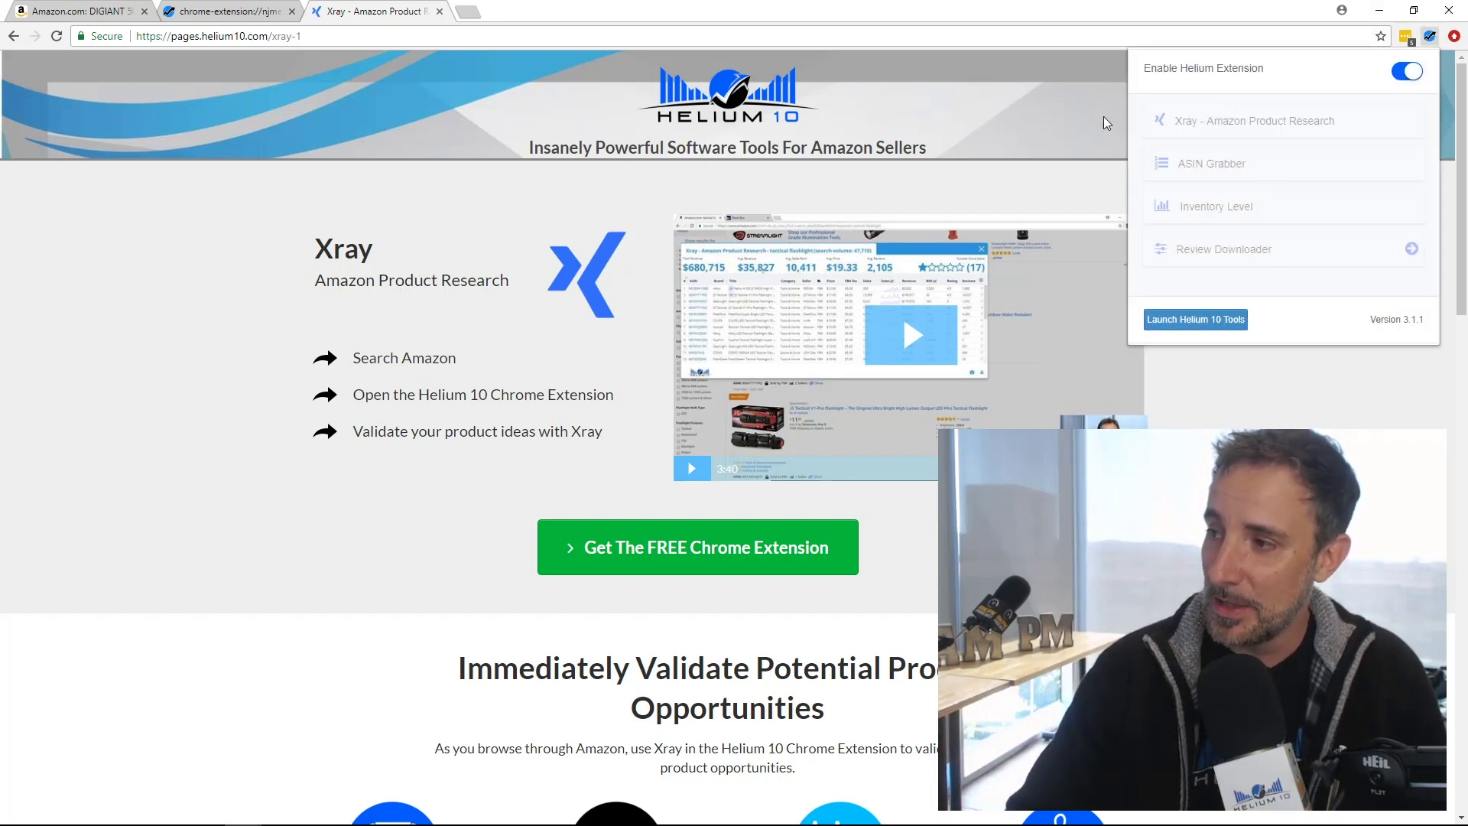
key("Escape")
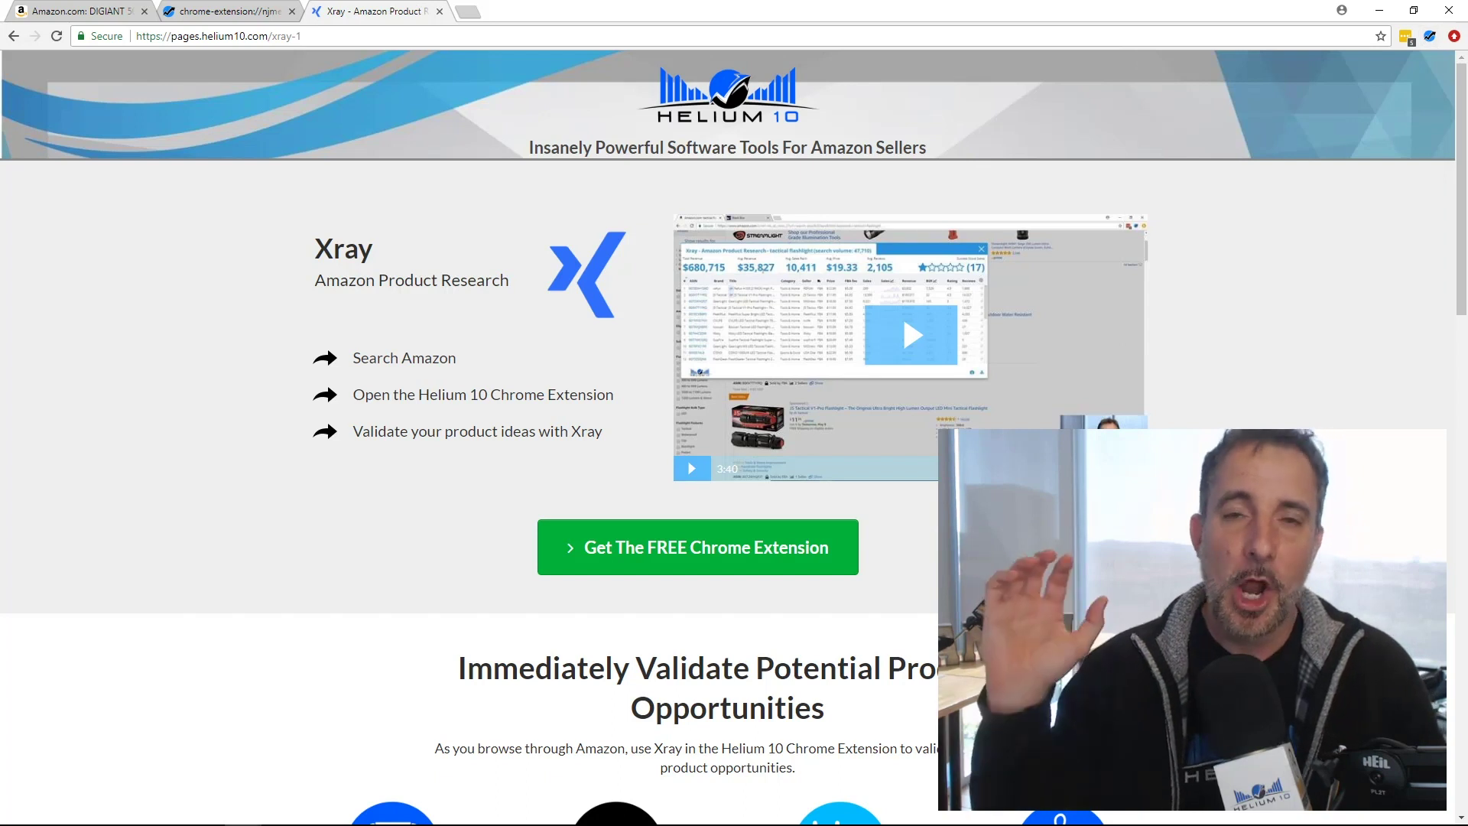